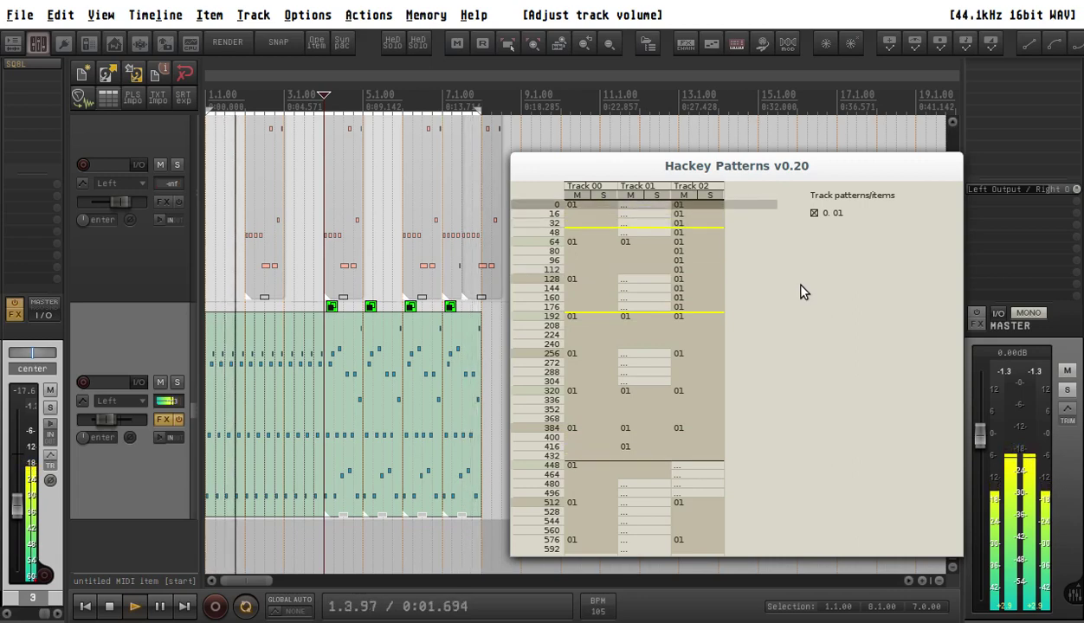
View the Track 02 pattern at row 0 in the tracker, and reset the time selection to span all items on that track.
double_click(679, 205)
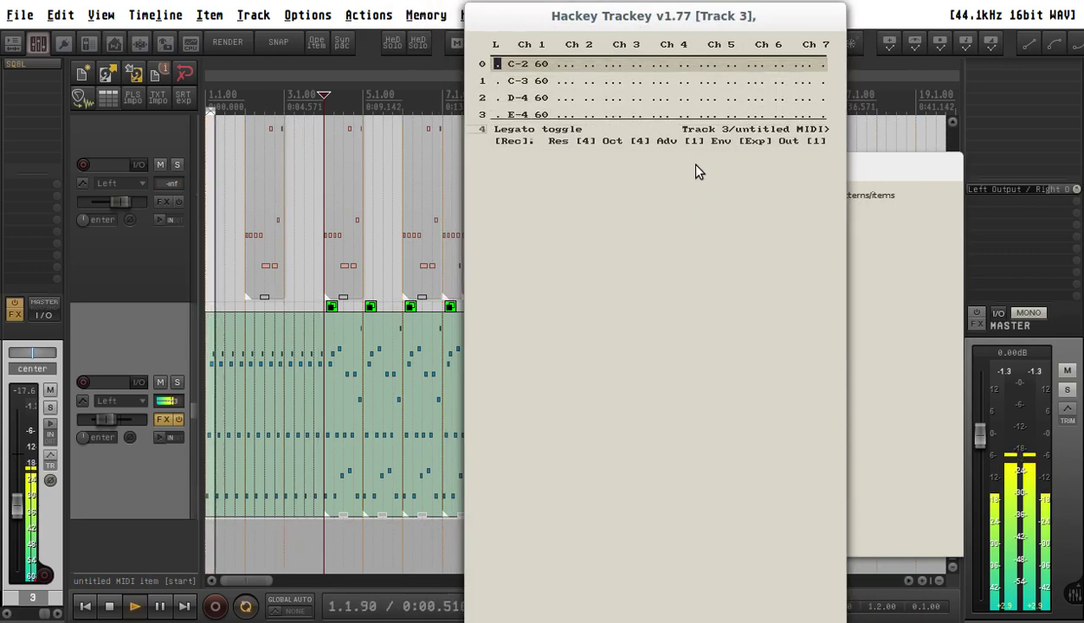
key("Escape")
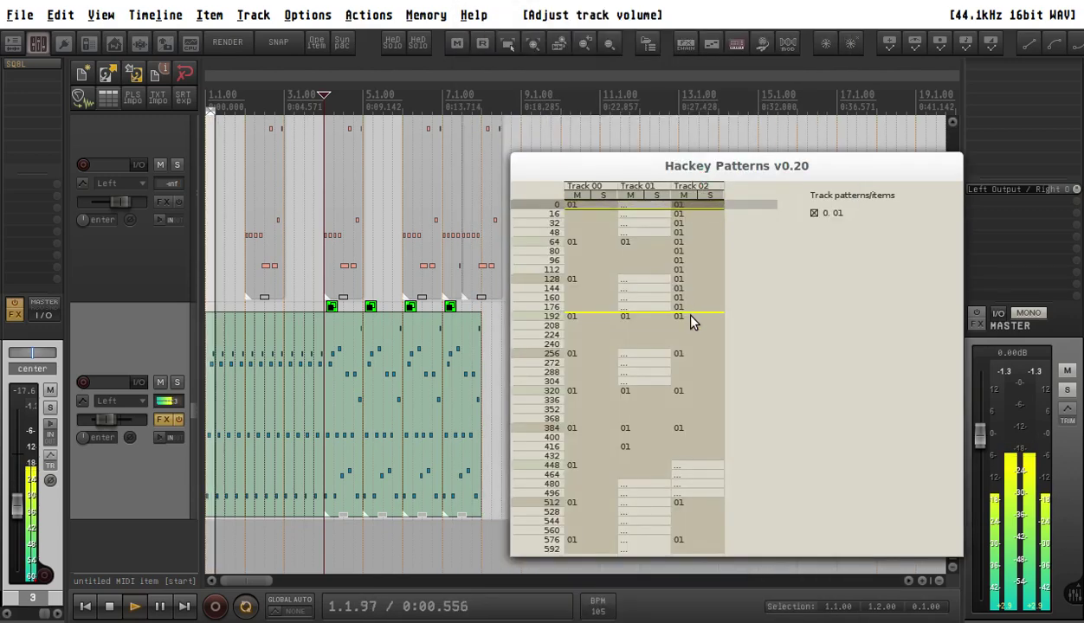
left_click_drag(462, 330, 207, 445)
key("z")
key("z")
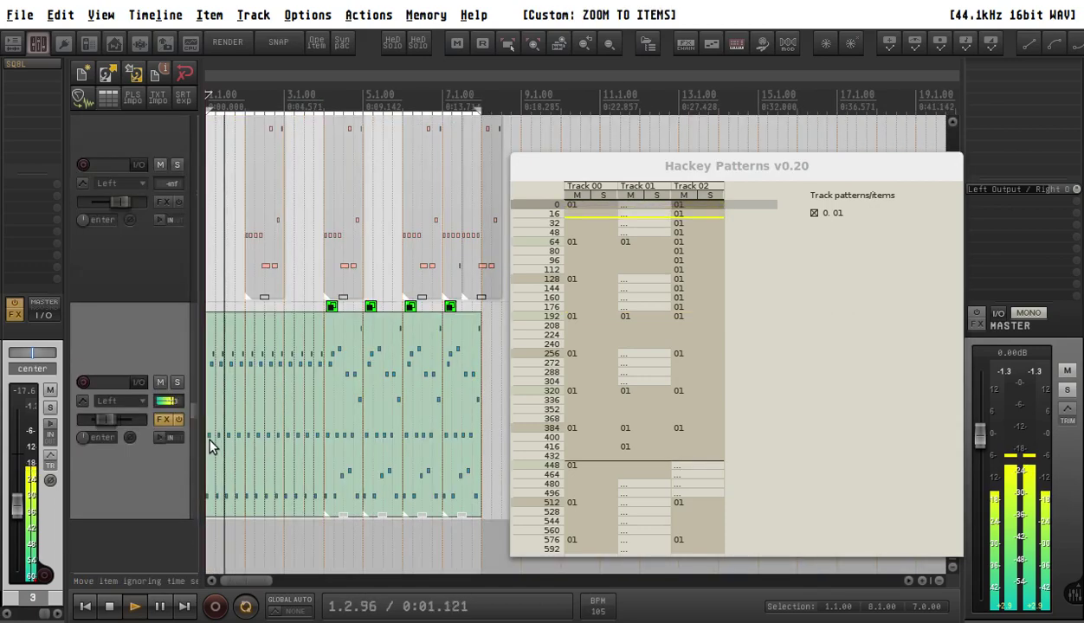
View the Track 02 pattern at row 192 in the tracker, and extend the time selection back over the whole track's items.
double_click(696, 319)
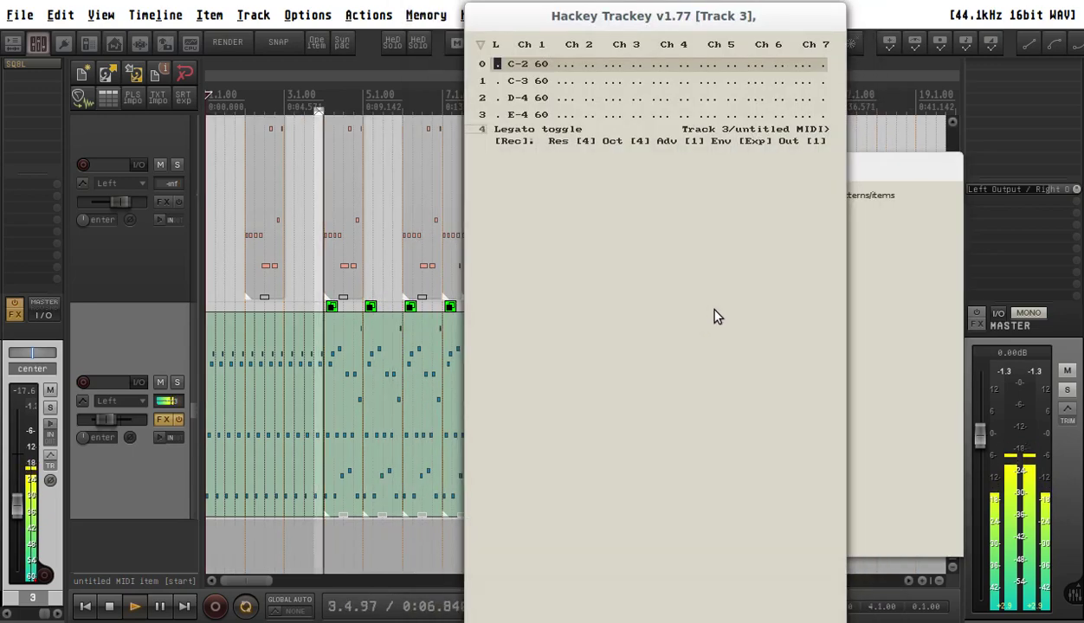
key("Escape")
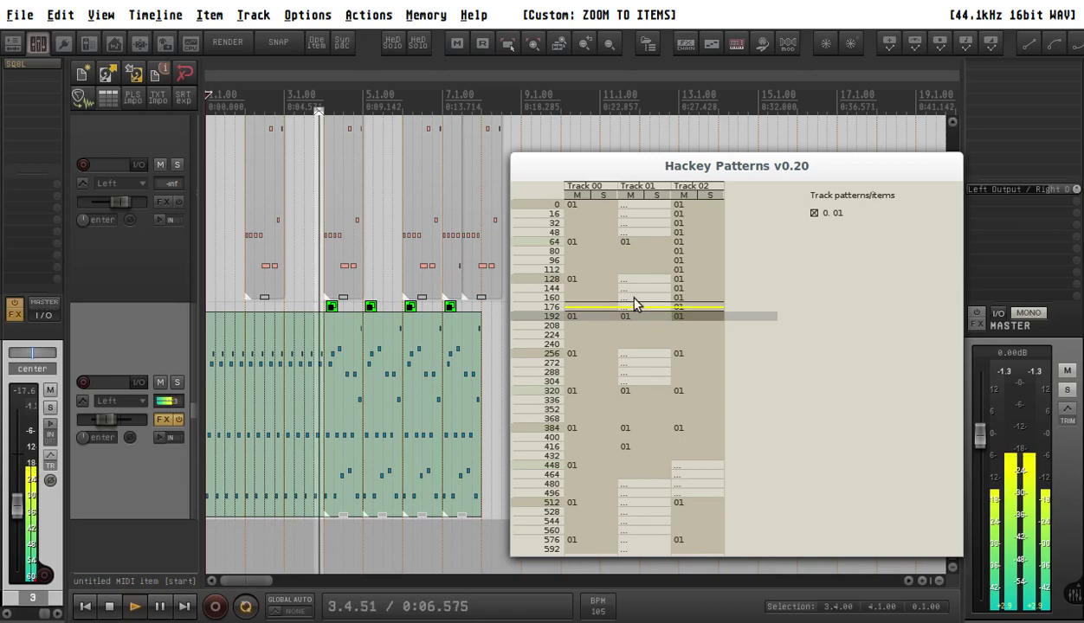
left_click(401, 376)
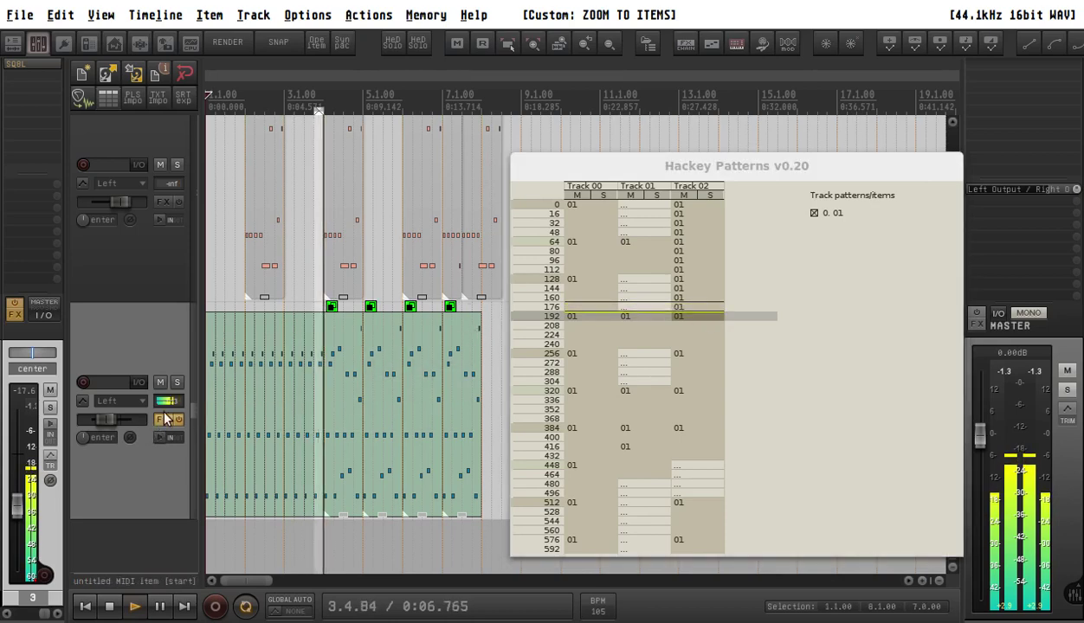
key("z")
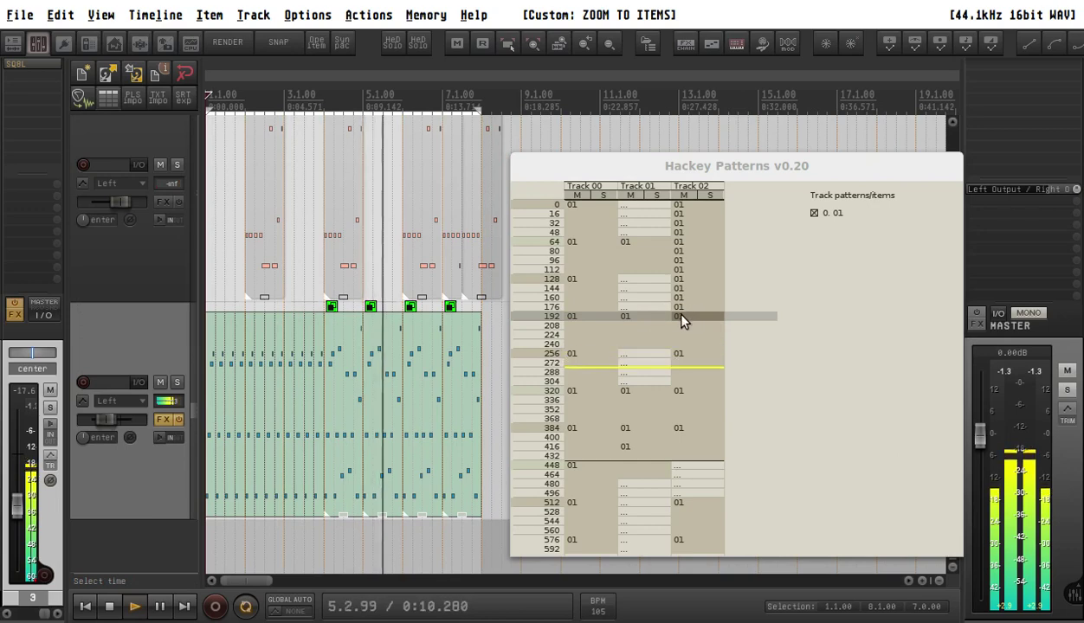
Open the MIDI item at bar 4 of the lower track in the piano roll, zoomed to fit the bar.
left_click(772, 171)
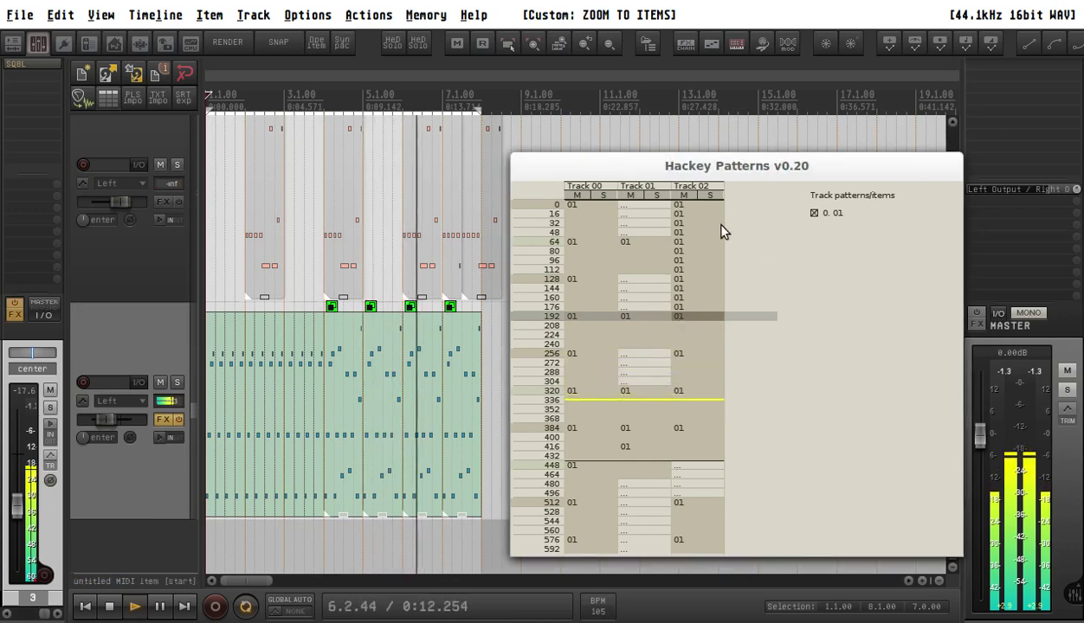
left_click(693, 355)
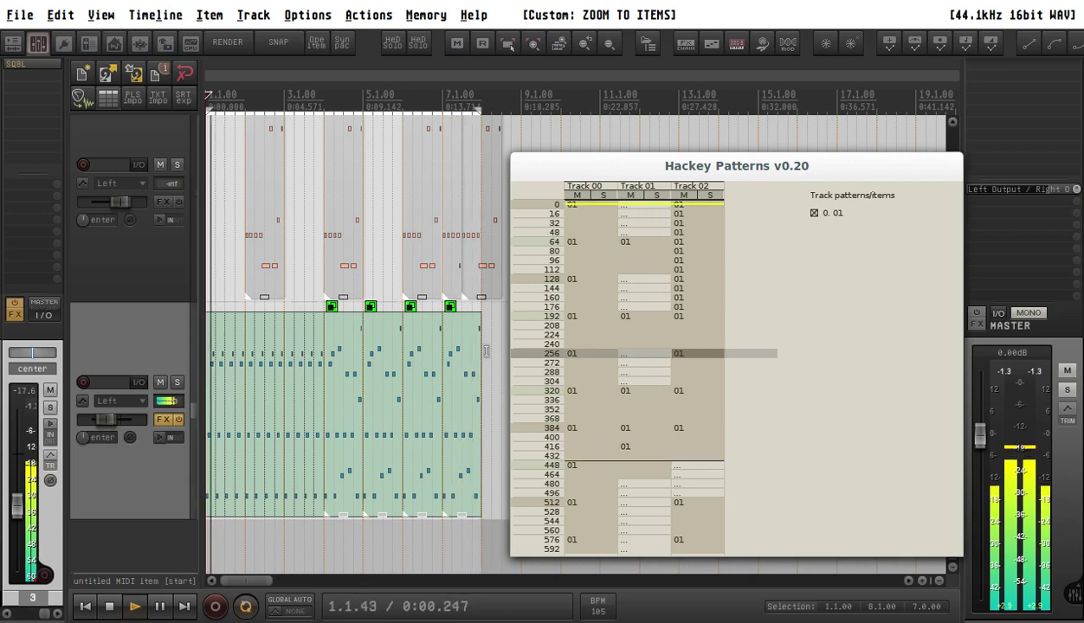
left_click(340, 405)
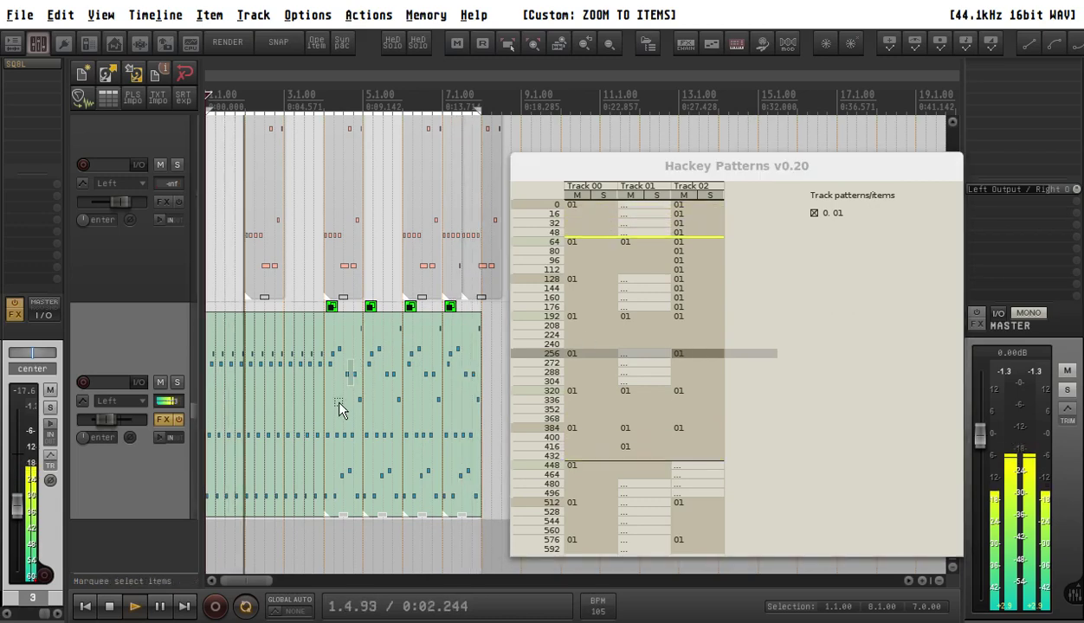
double_click(340, 414)
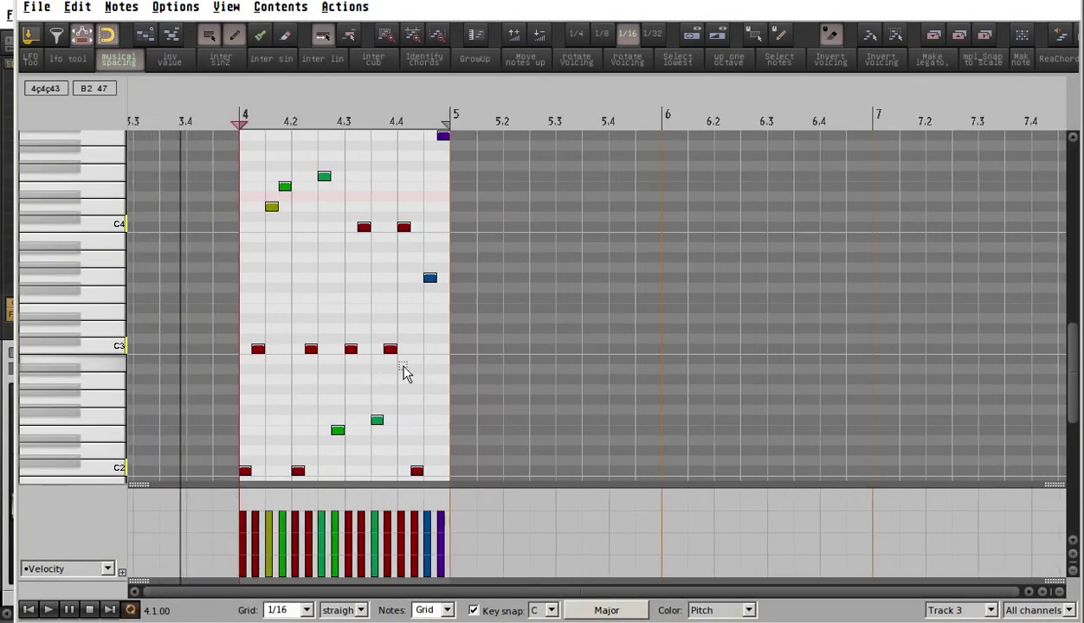
key("z")
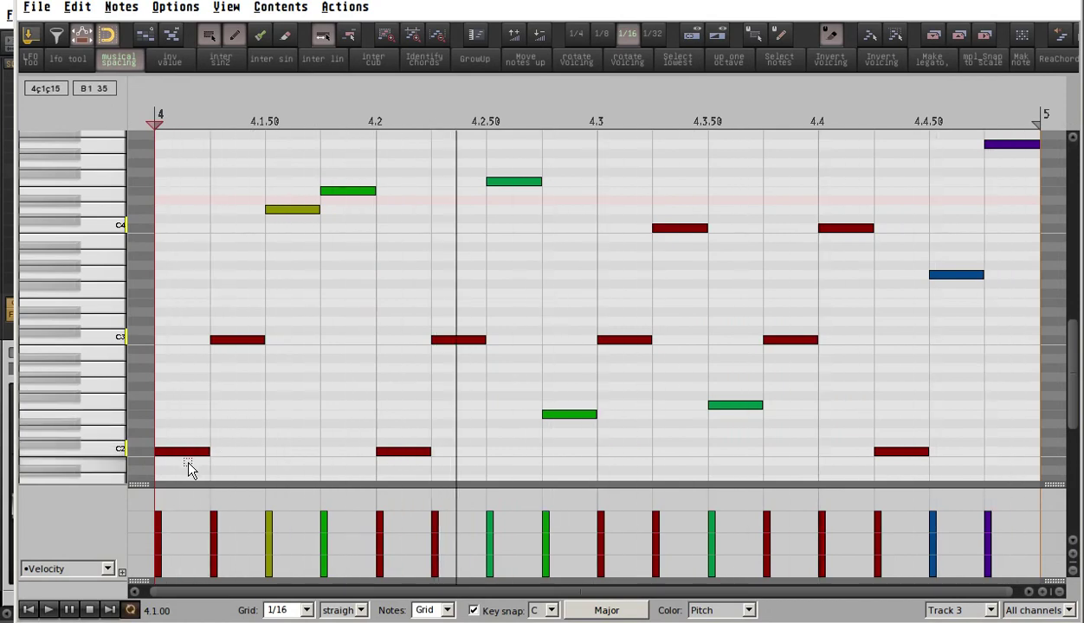
Split the opening C2 and C3 notes of bar 4 into two repeats each and shorten the pieces.
left_click_drag(189, 464, 298, 341)
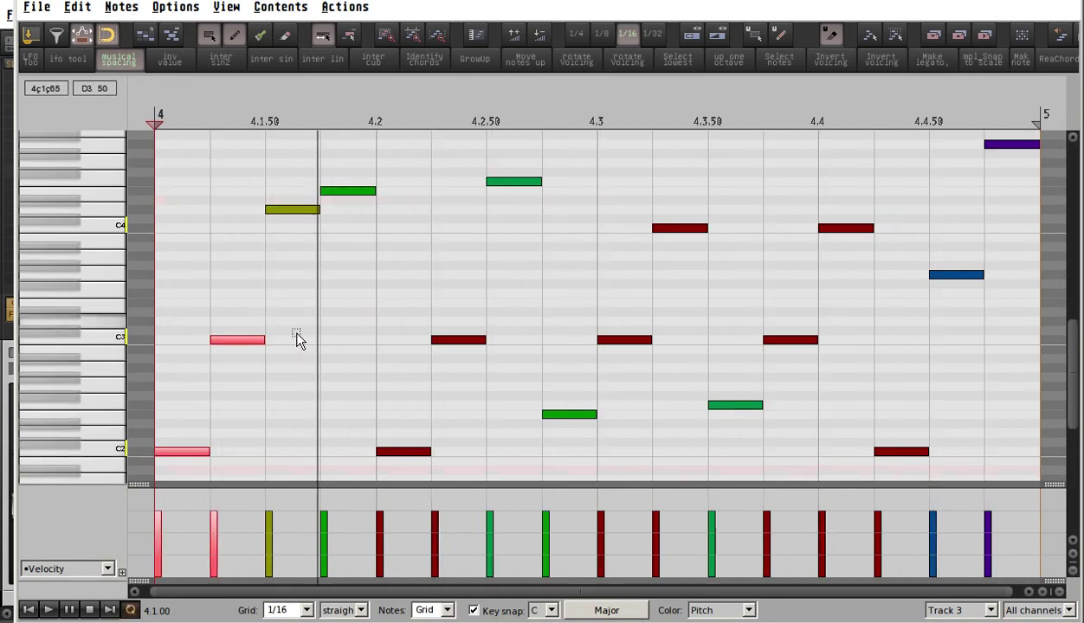
key("s")
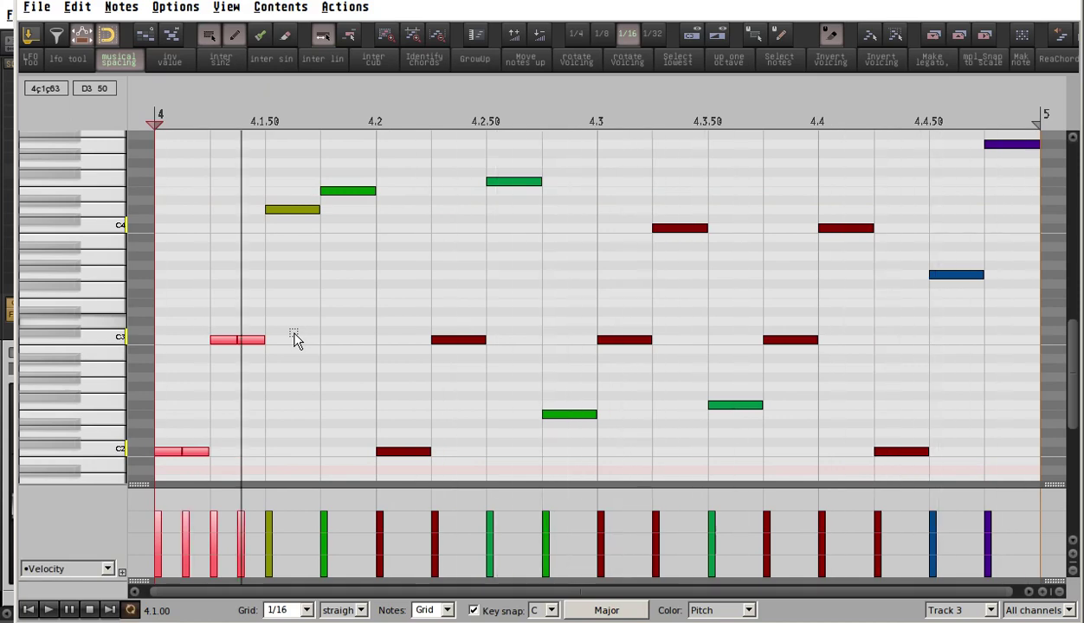
key("KP_1")
key("KP_1")
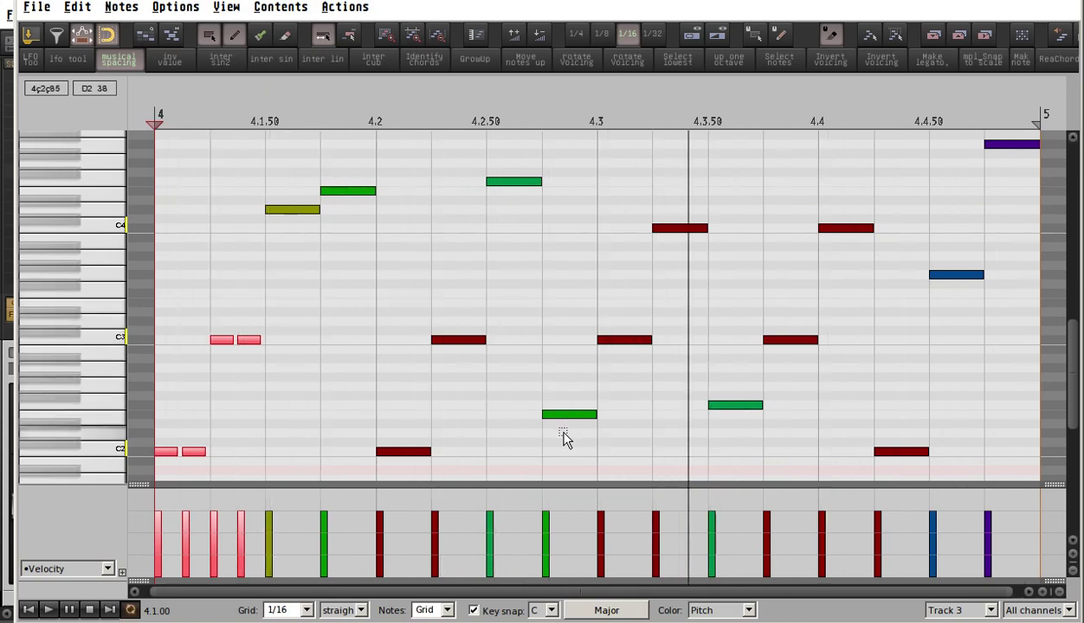
Split the E2 note into three shortened repeats, and the C4 at 4.4 and the F4 at 4.2.50 into two each.
left_click(591, 414)
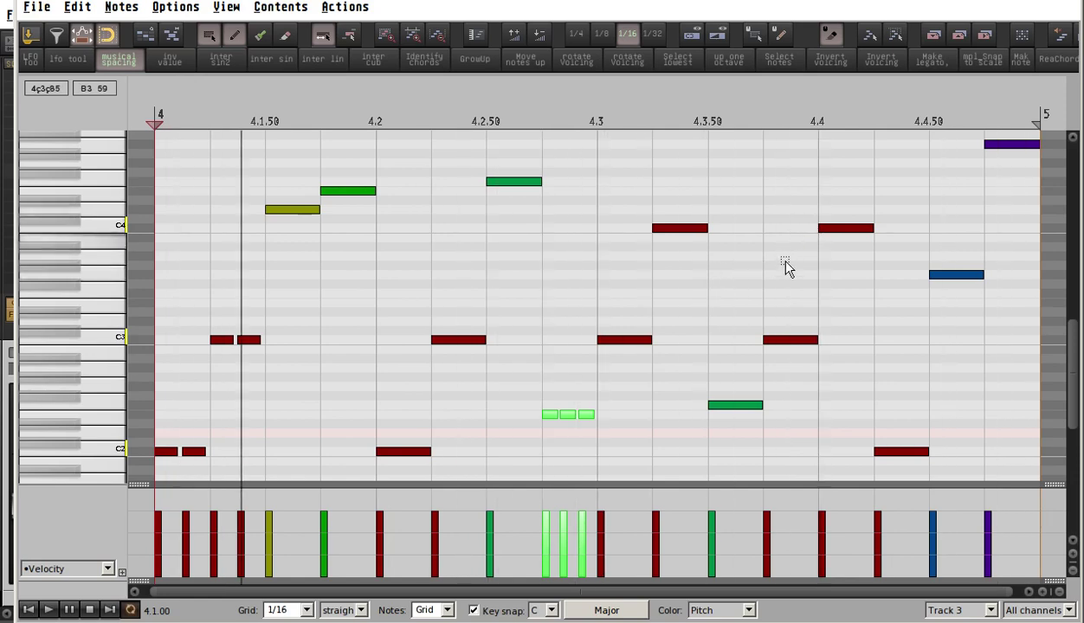
left_click(842, 228)
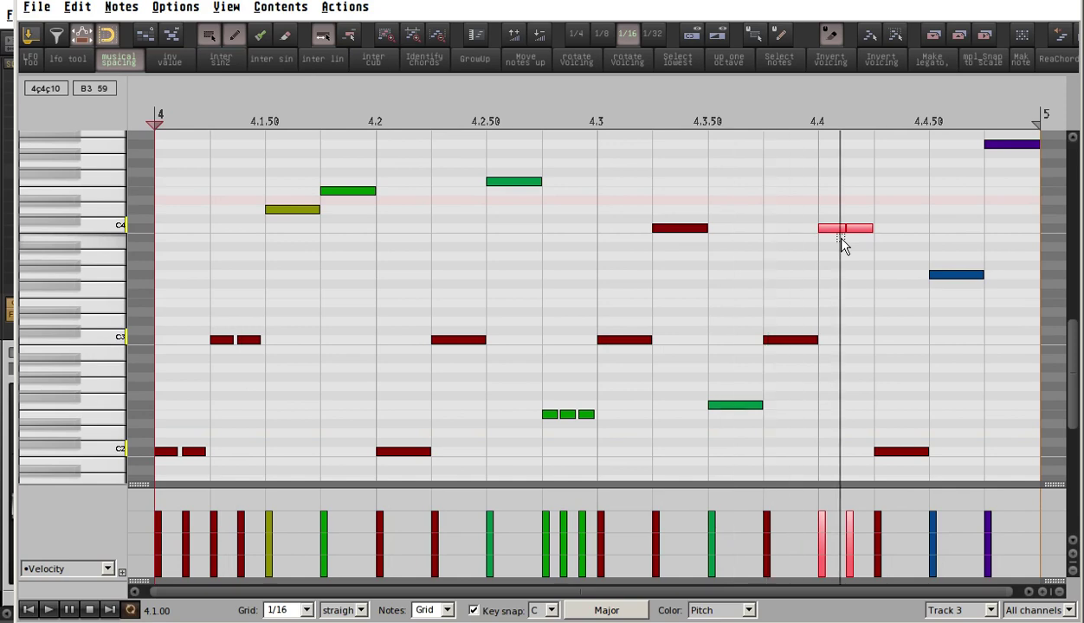
left_click(515, 182)
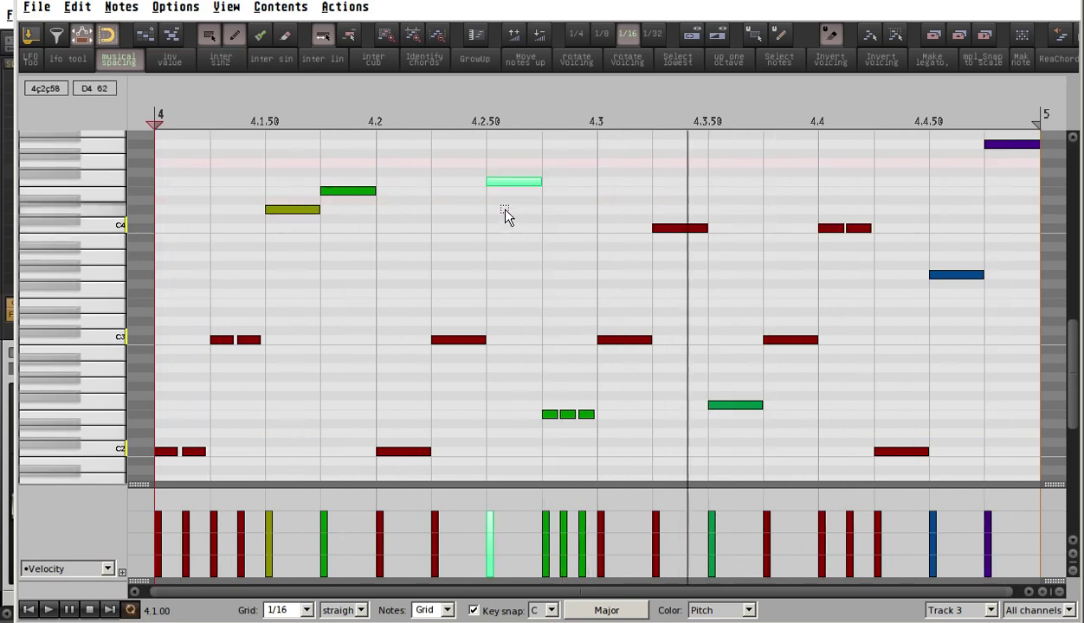
key("s")
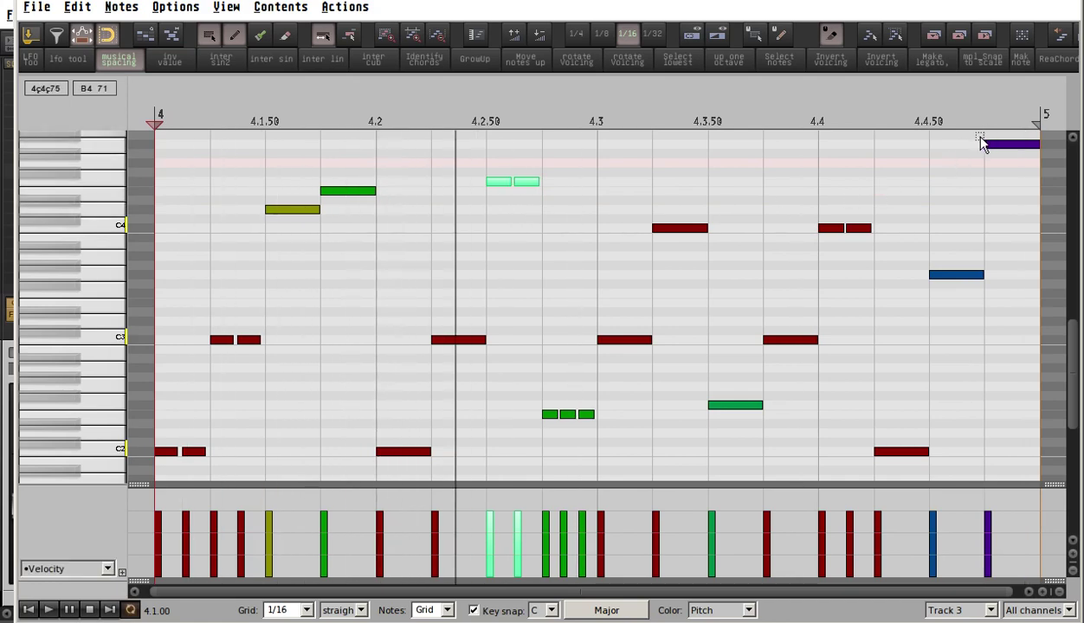
Split the last A4 note and the F2 note at 4.3.50 into three shortened repeats each.
left_click(1020, 145)
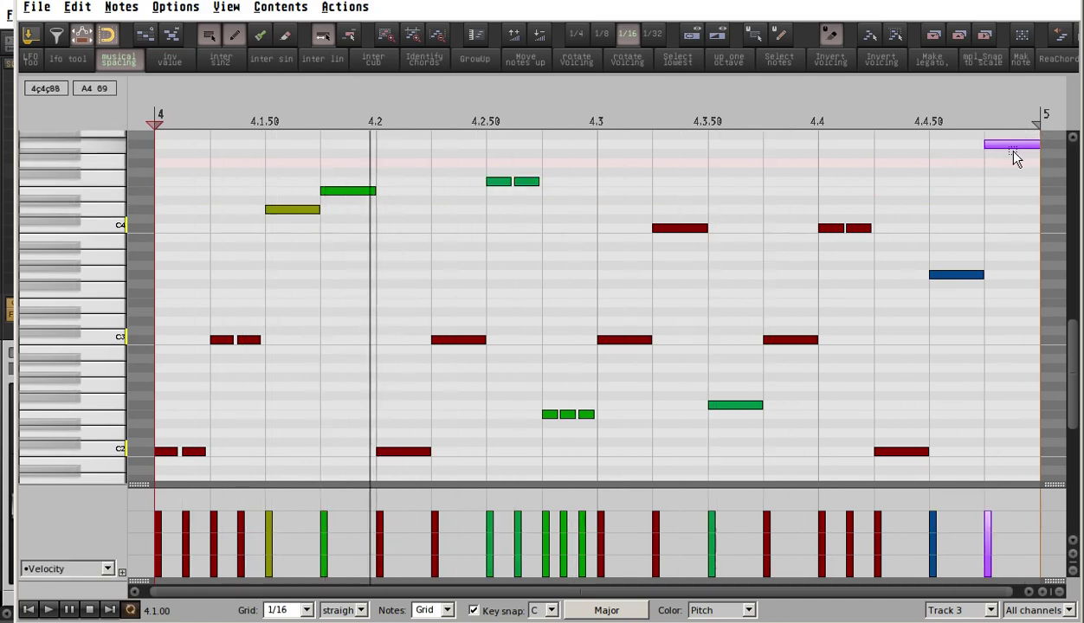
key("3")
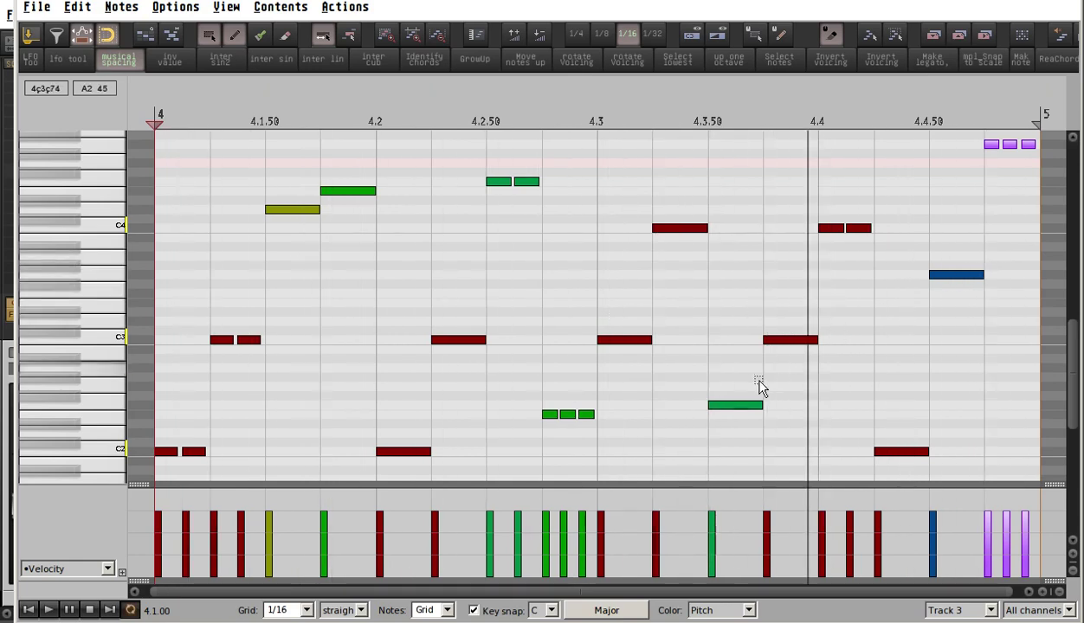
left_click(743, 406)
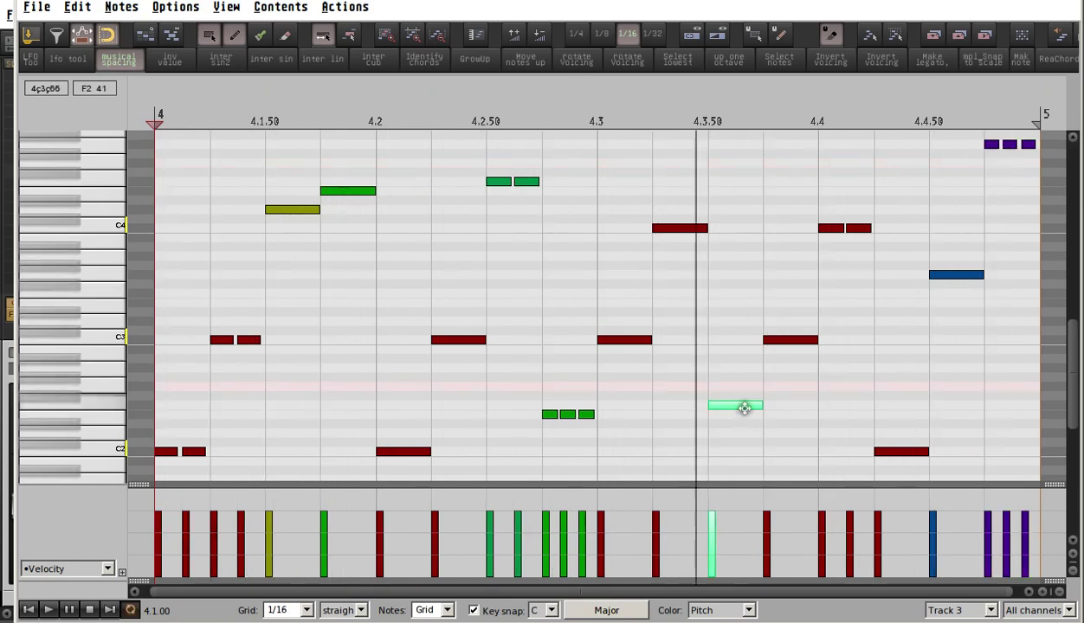
key("3")
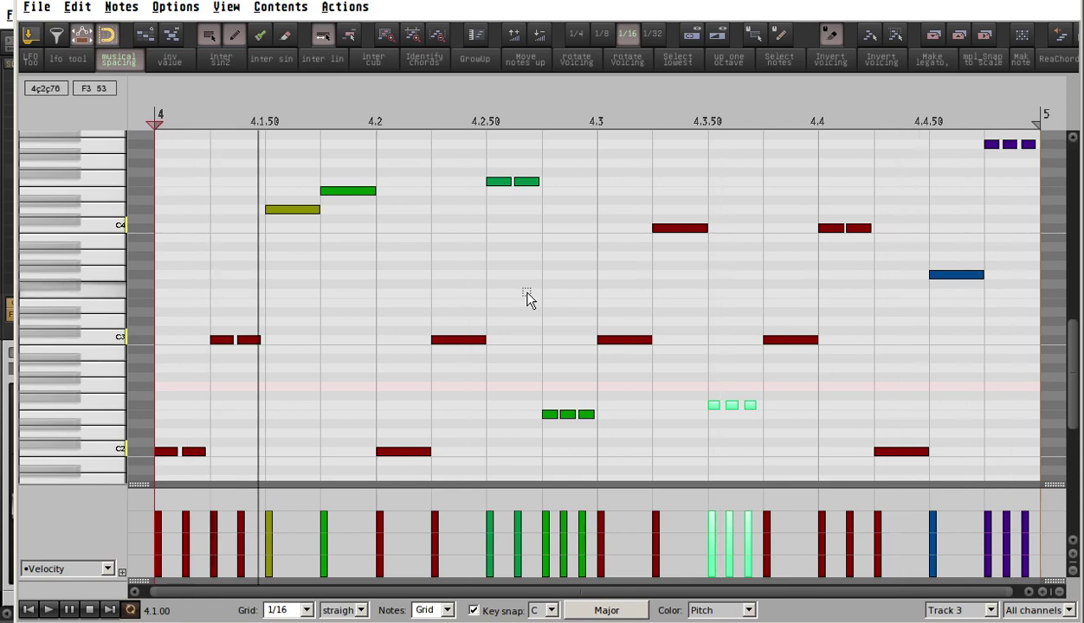
Return from the piano roll to the arrangement and set the time selection across all items on the lower track.
left_click_drag(481, 323, 439, 369)
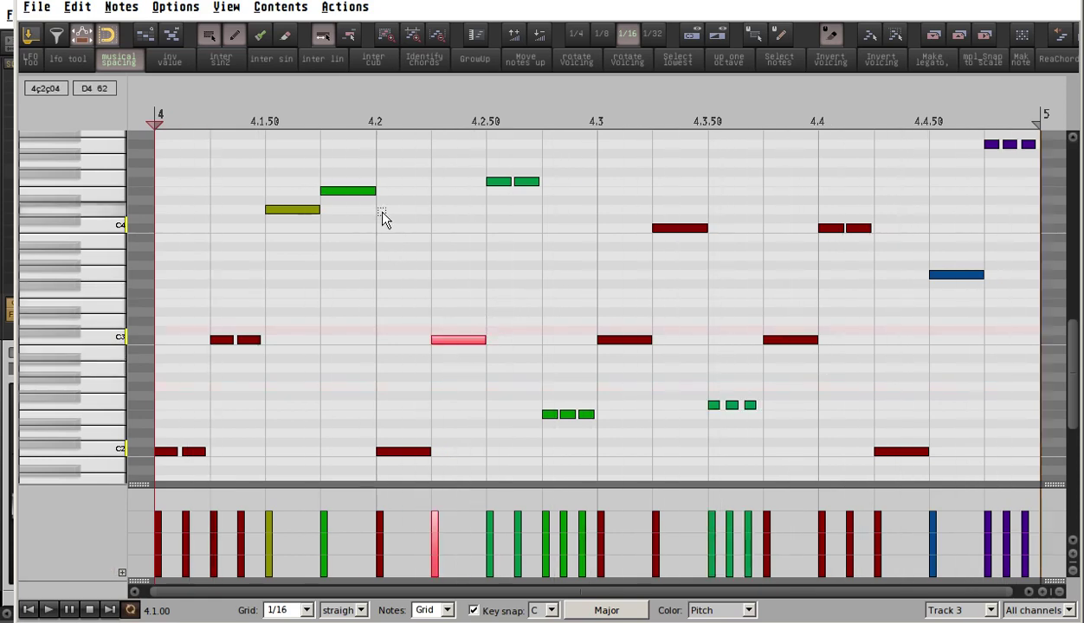
left_click(299, 210)
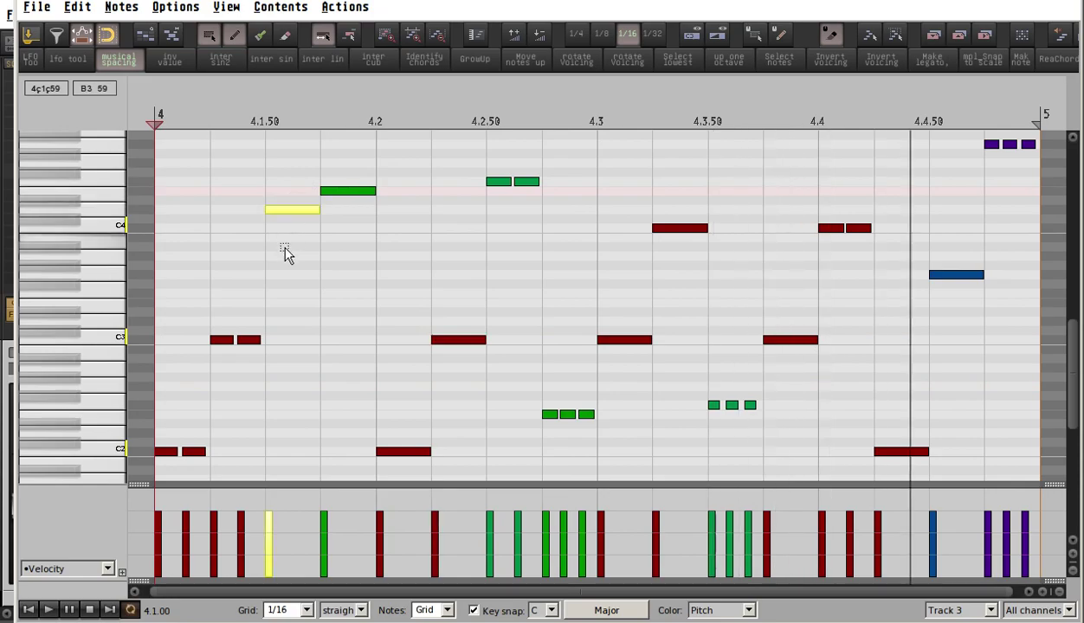
key("Escape")
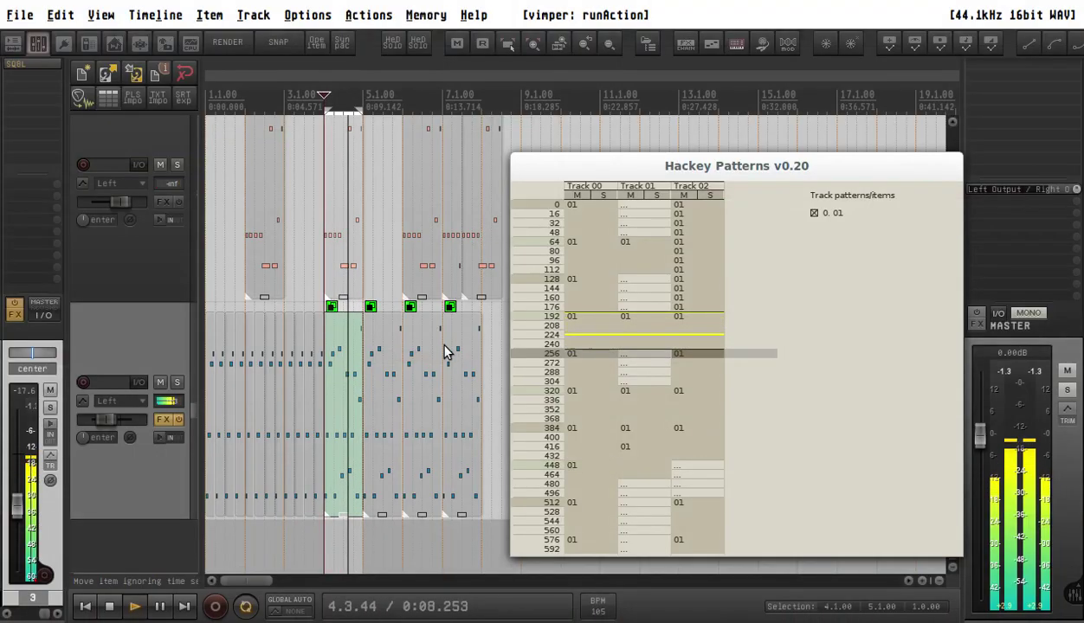
left_click_drag(446, 346, 196, 459)
key("z")
key("z")
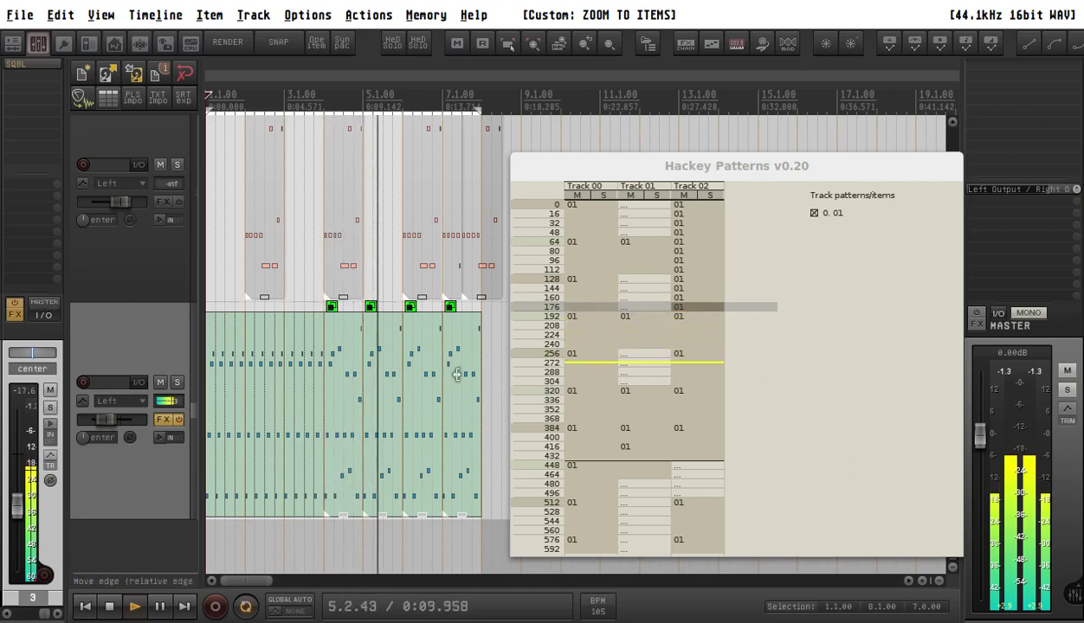
Open the MIDI item at bar 7 in musical notation view and set its key scale to Harmonic minor.
left_click(443, 426)
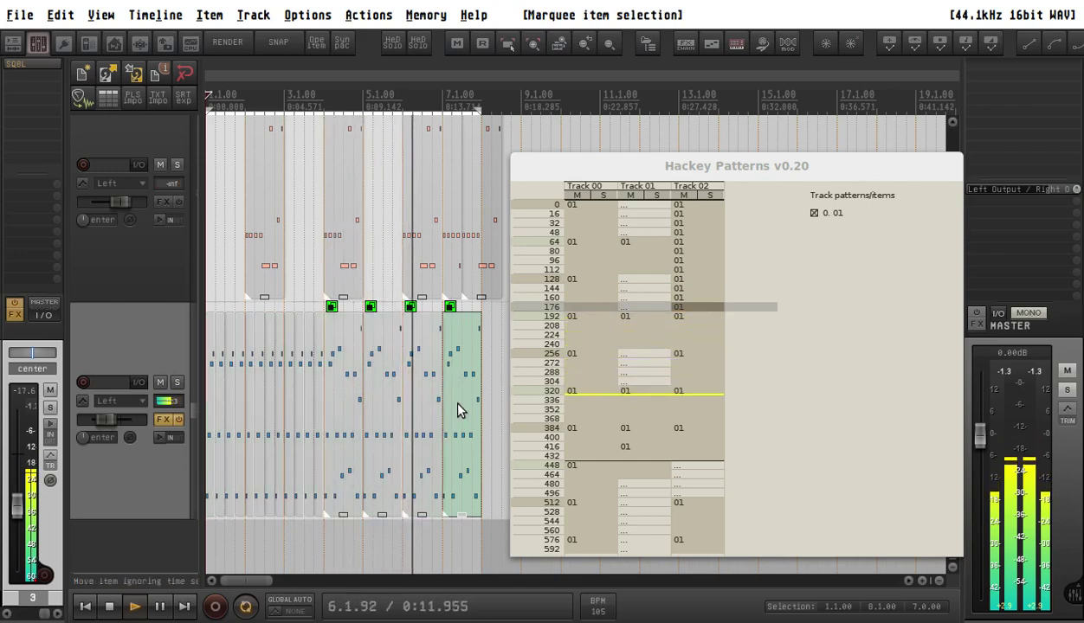
double_click(459, 431)
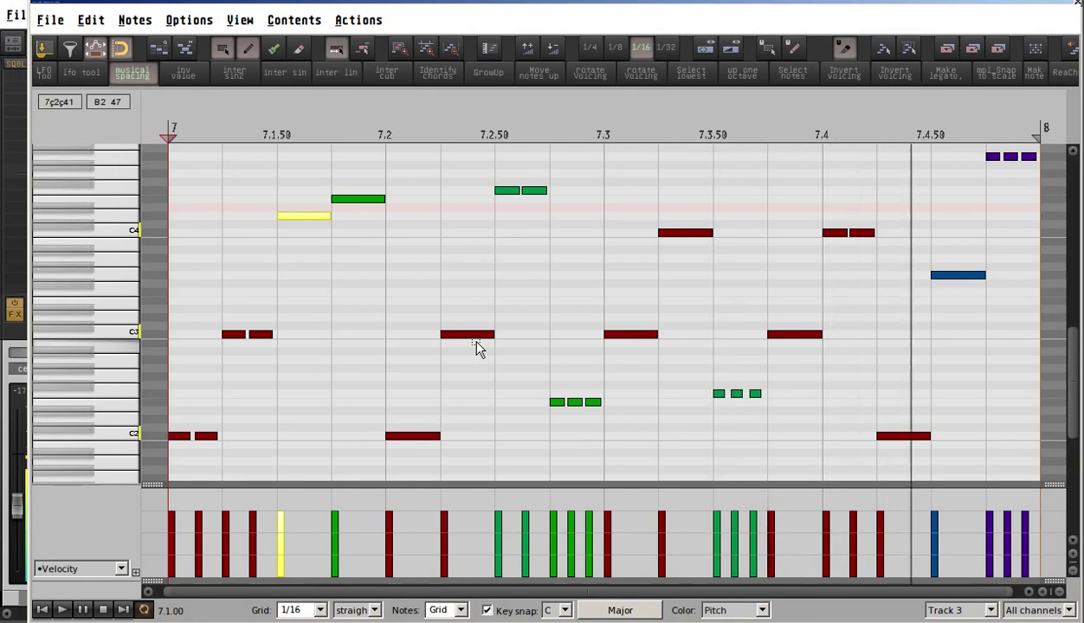
key("alt+4")
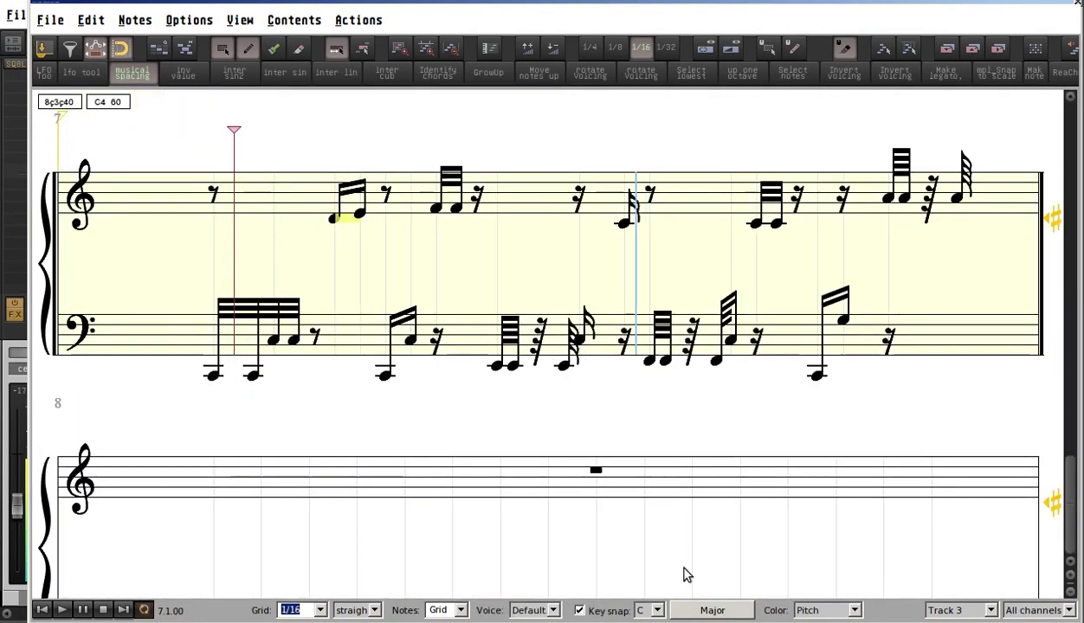
left_click(715, 611)
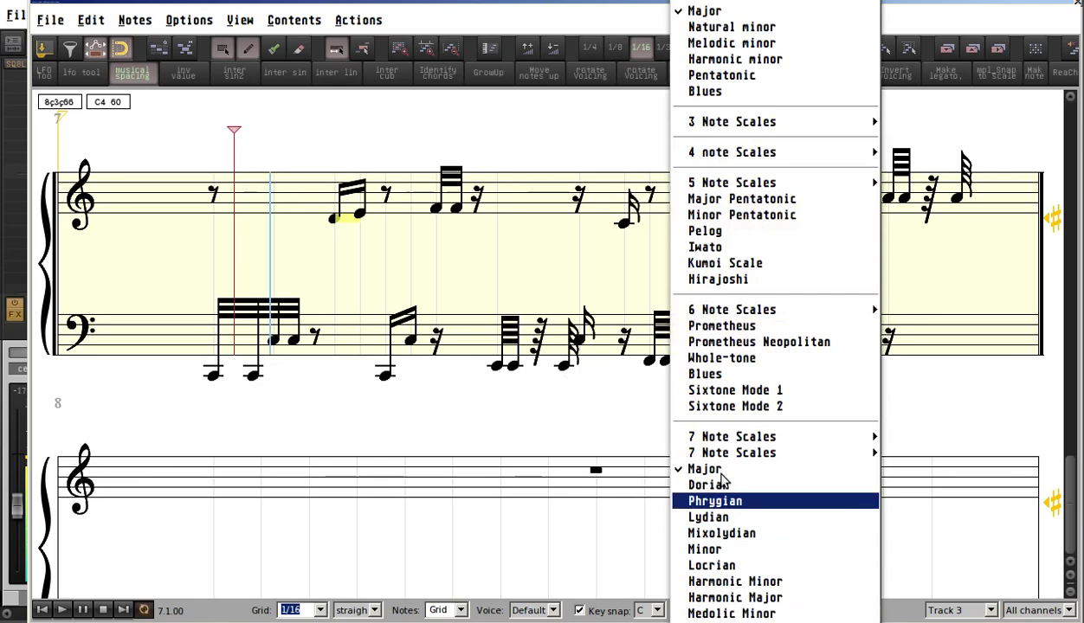
left_click(735, 59)
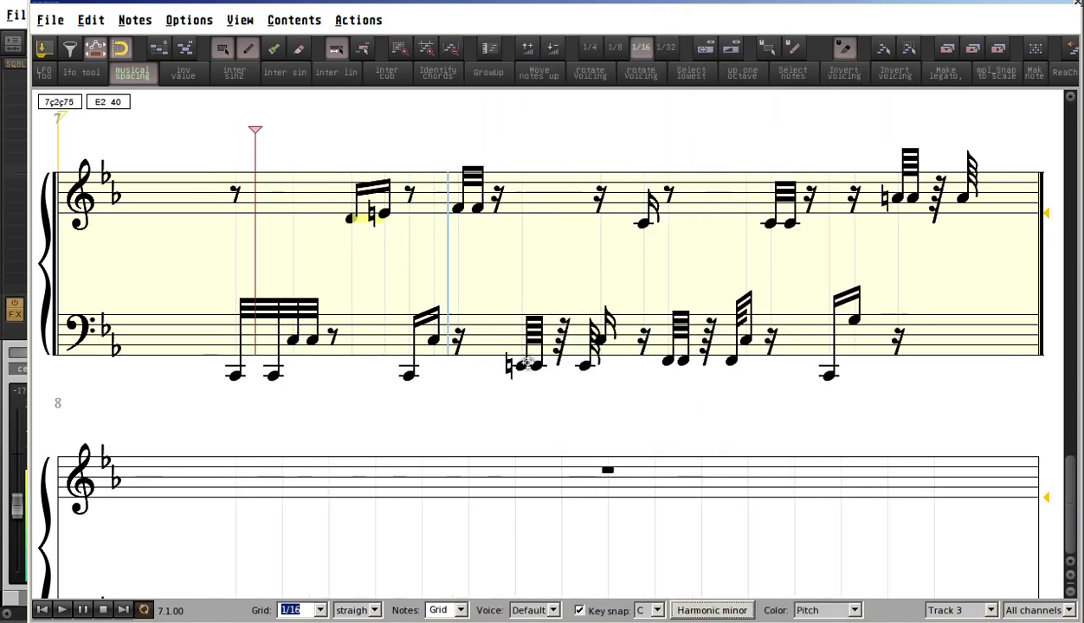
Transpose the bass-staff notes from 7.2 to 7.3.50 upward within the scale, moving C2 to G2.
left_click_drag(396, 404, 724, 260)
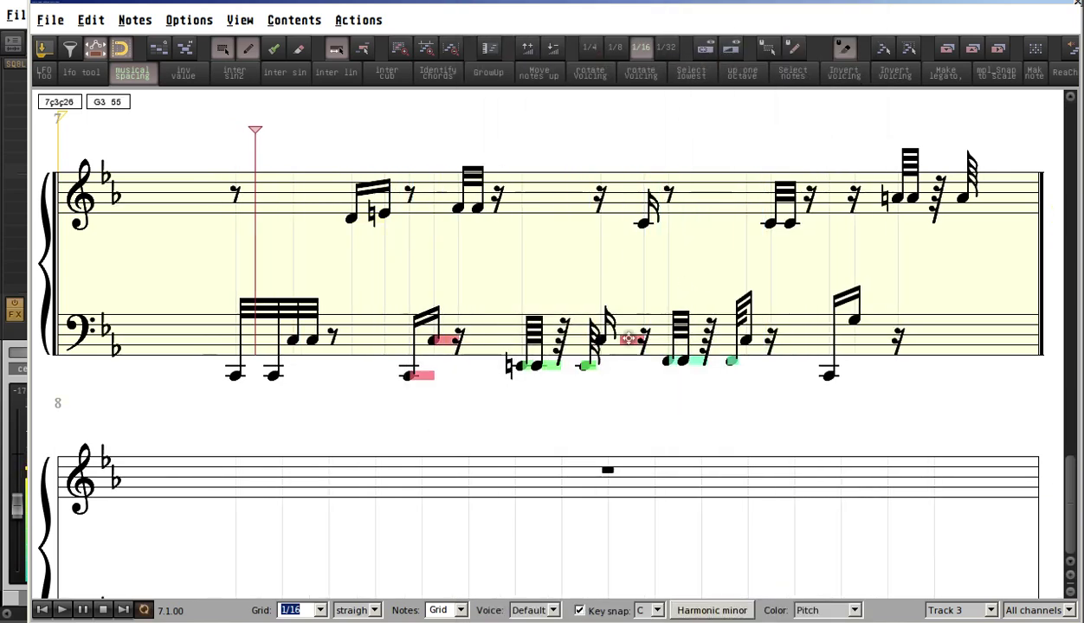
left_click_drag(587, 367, 603, 349)
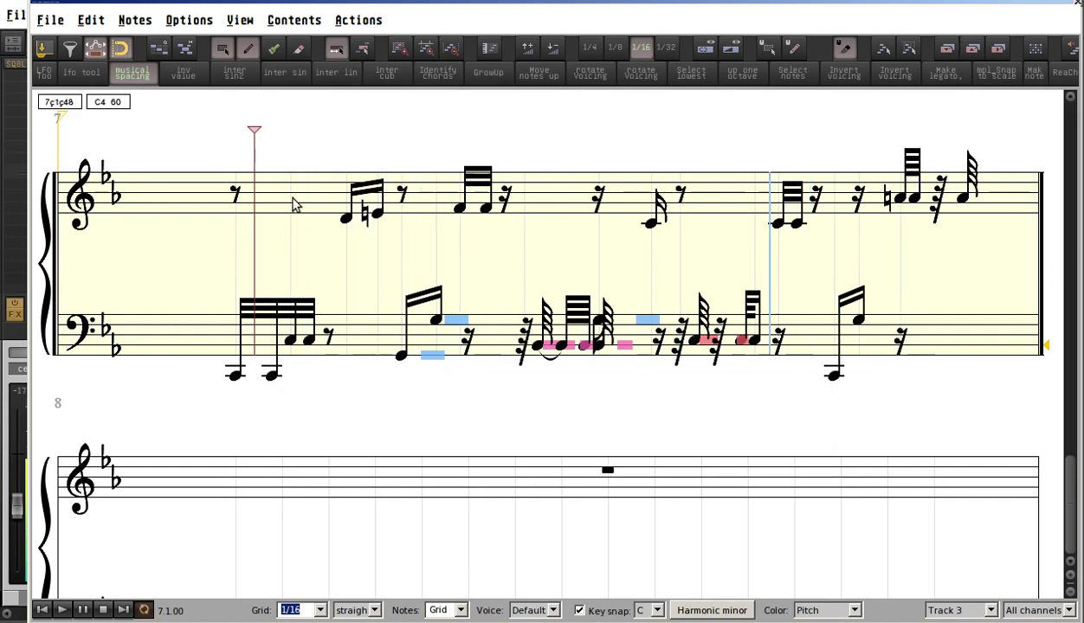
Transpose all notes in bar 7 upward within the scale, moving C3 to F3, and return to the arrangement.
left_click_drag(210, 147, 1018, 381)
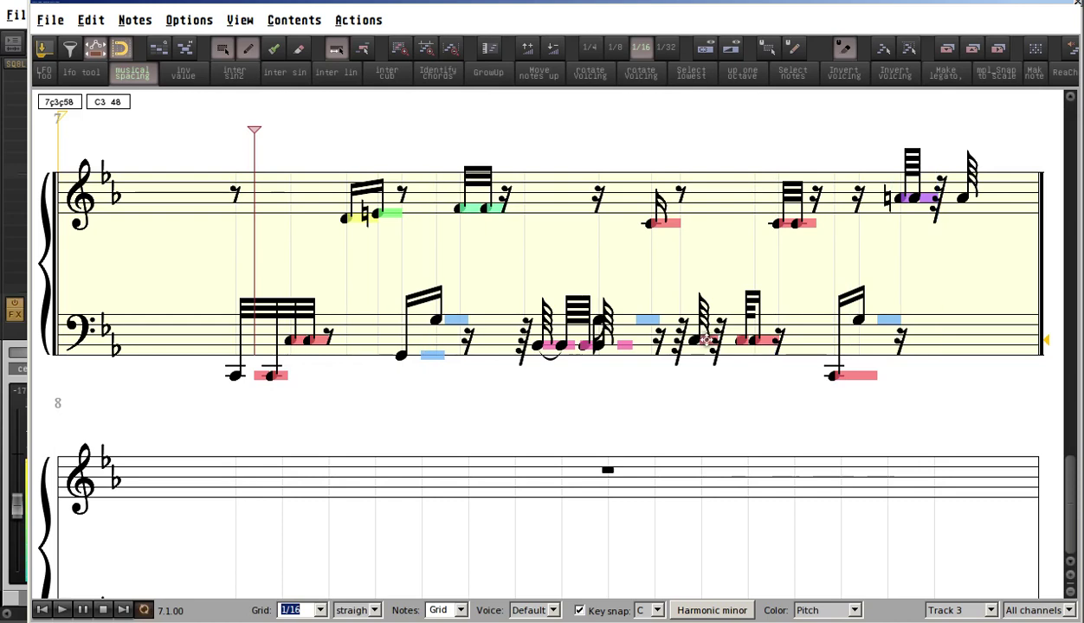
left_click_drag(706, 340, 708, 334)
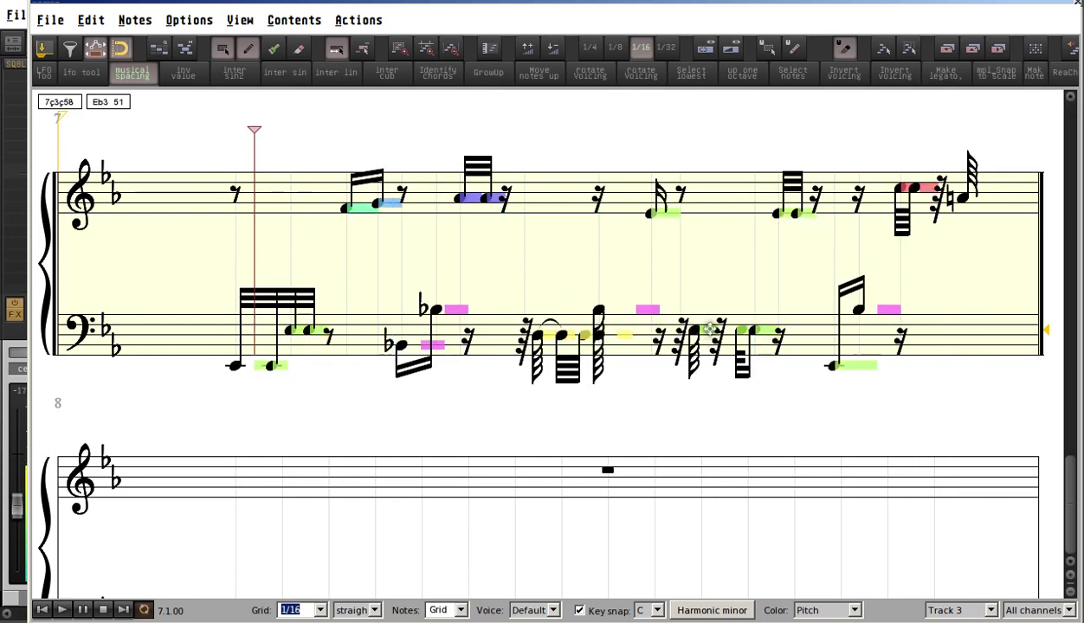
left_click_drag(710, 329, 747, 312)
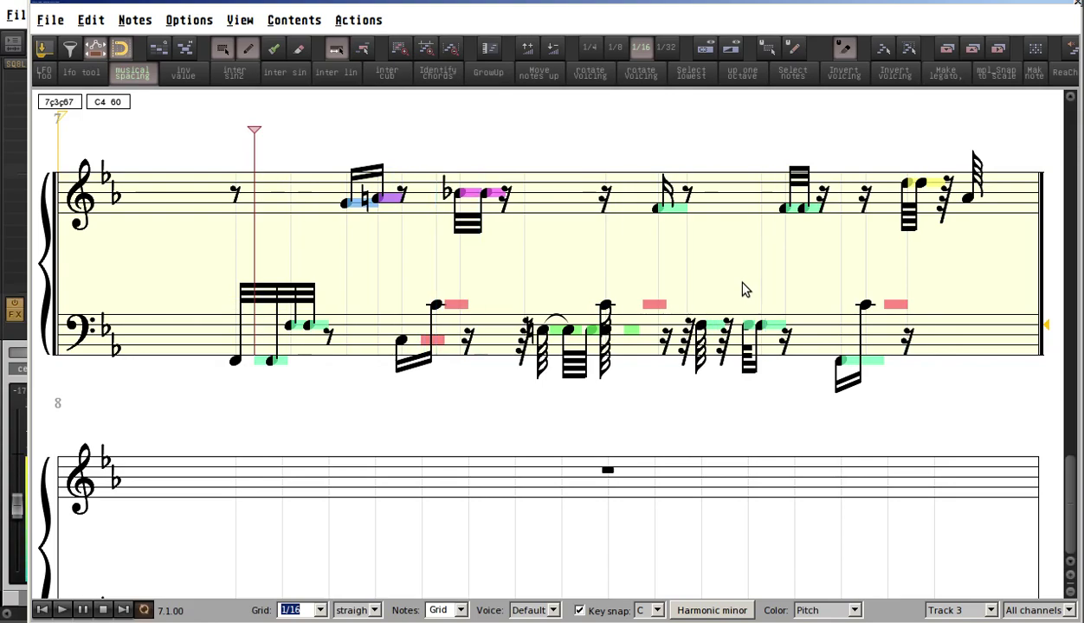
key("Escape")
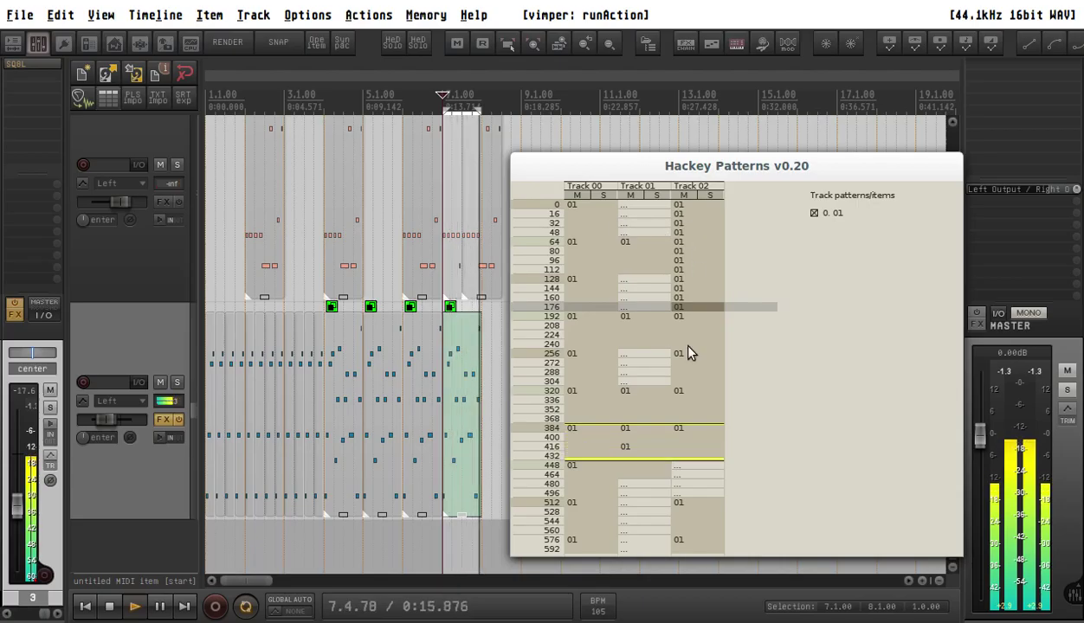
Close Hackey Patterns and open the lower track's bar 7 item in Hackey Trackey at the first channel 1 note.
key("Escape")
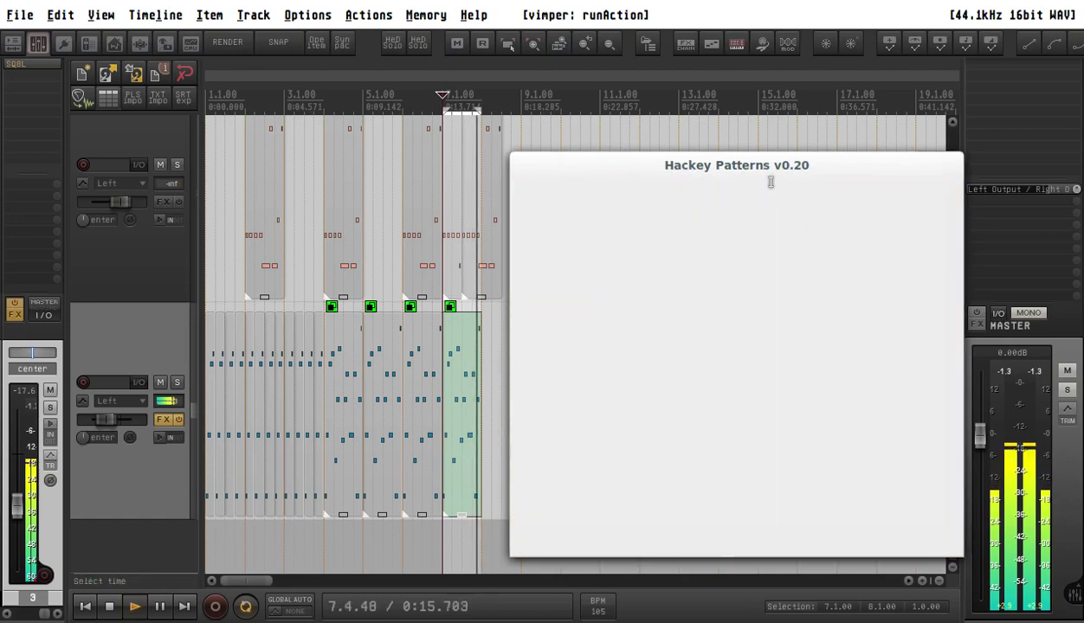
double_click(461, 392)
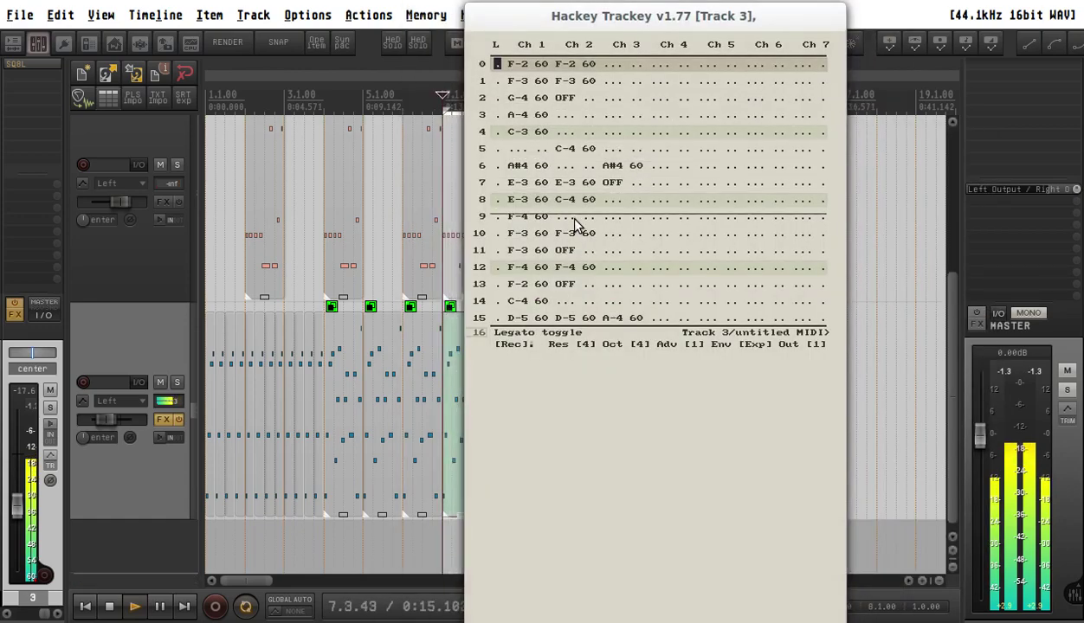
key("Right")
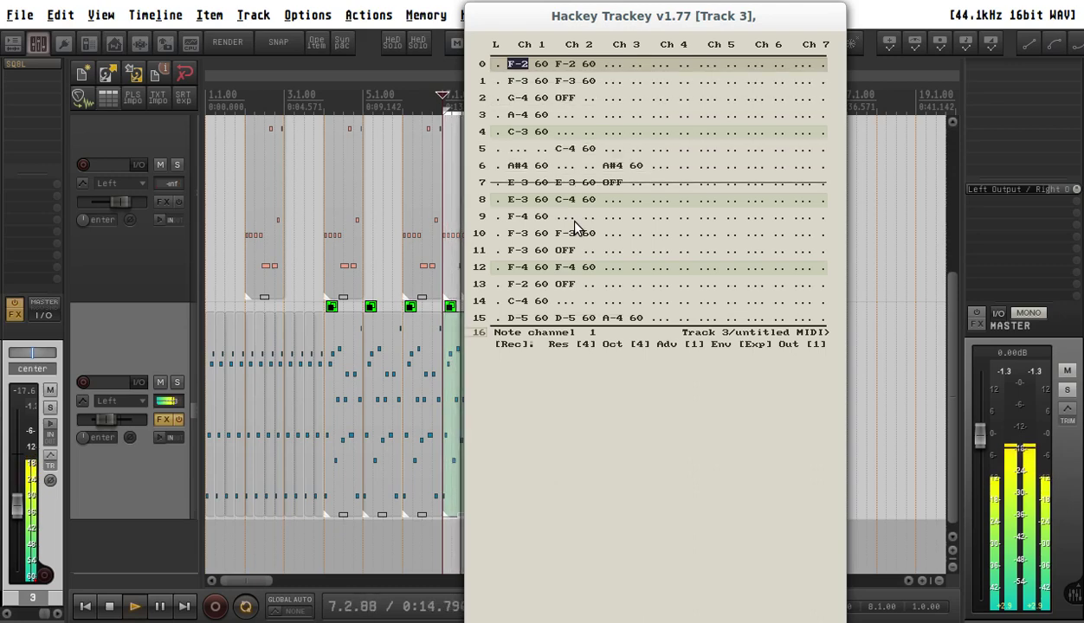
Change the octaves of channel 1 notes to F-2 in row 9, F-4 in row 10, F-2 in row 11 and D-4 in row 15.
key("Down")
key("Down")
key("Down")
key("Down")
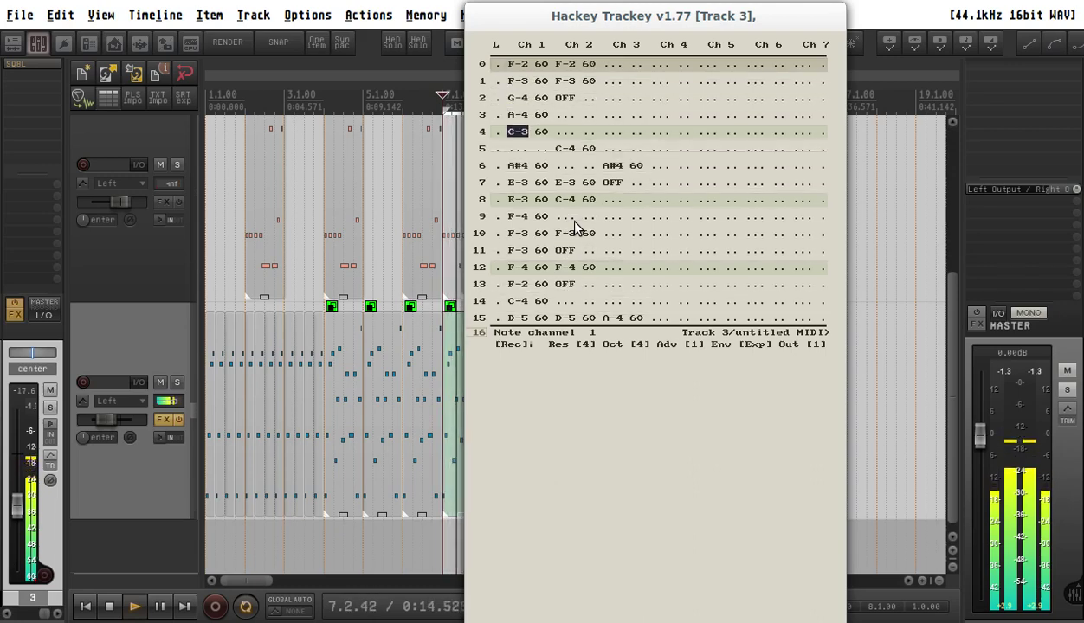
key("Down")
key("Down")
key("Down")
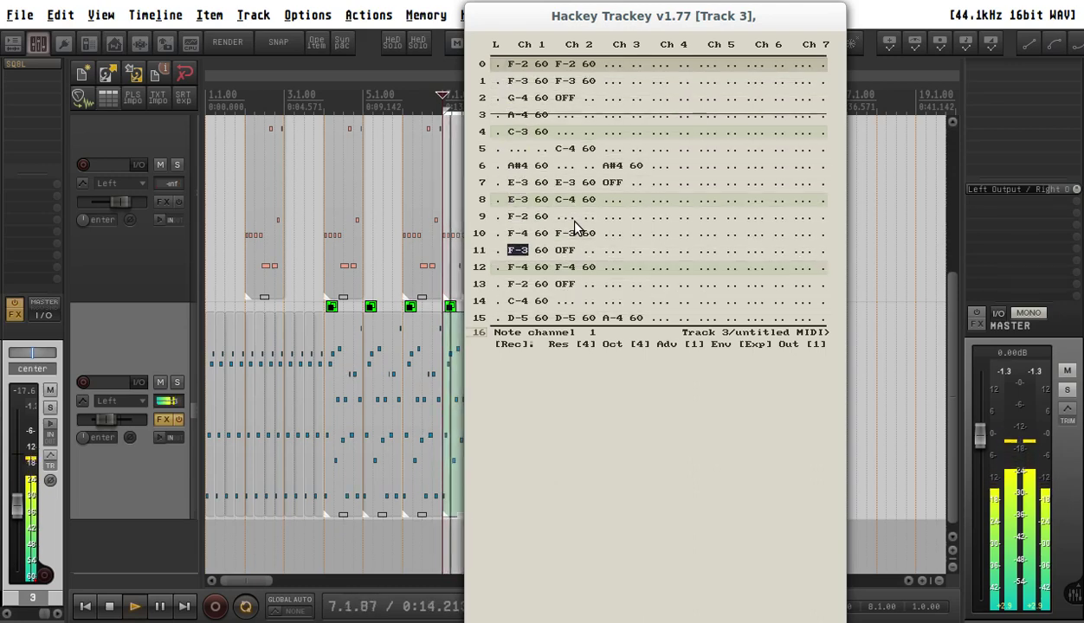
key("2")
key("Down")
key("Down")
key("Down")
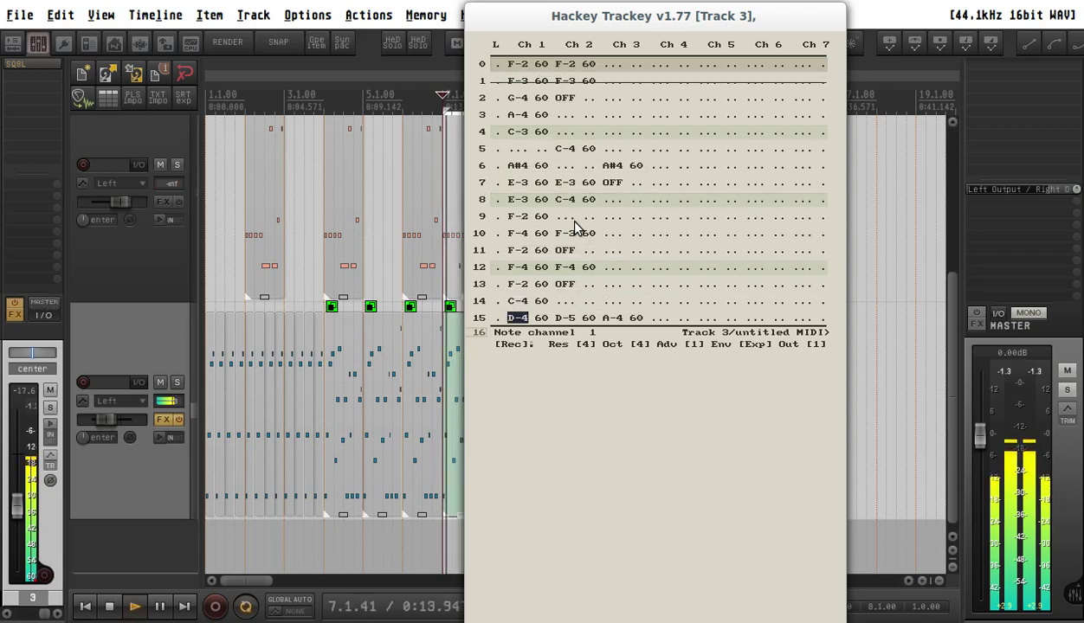
key("Up")
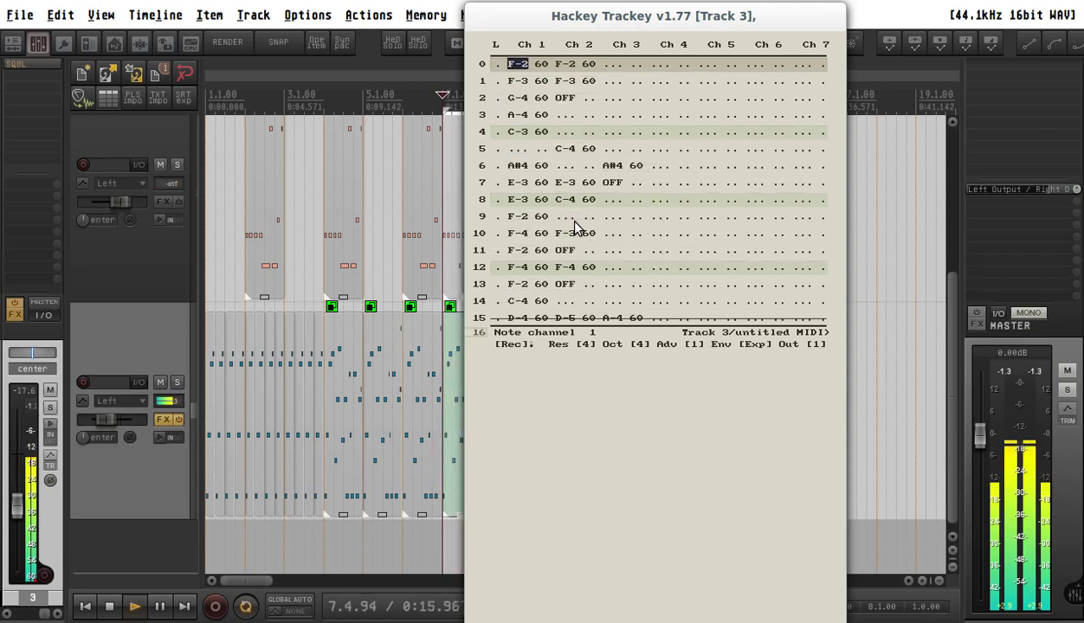
Set channel 1 rows 0 to 4 to F-3, F-4, G-2, A-2, C-2, and rows 7 and 8 to E-2 and E-4.
key("3")
key("4")
key("2")
key("2")
key("2")
key("Down")
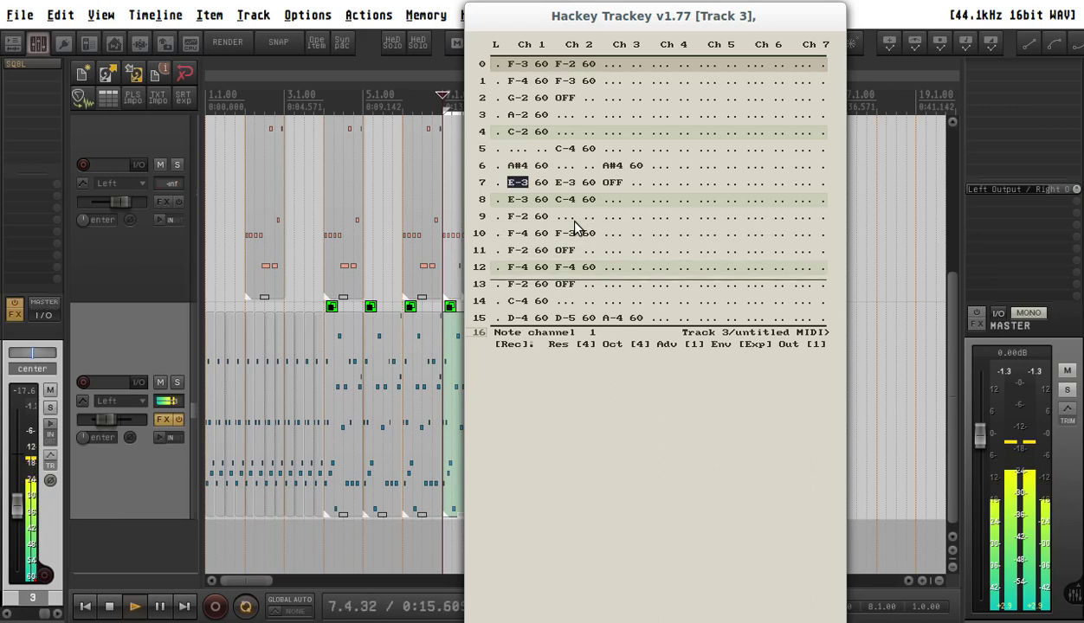
key("4")
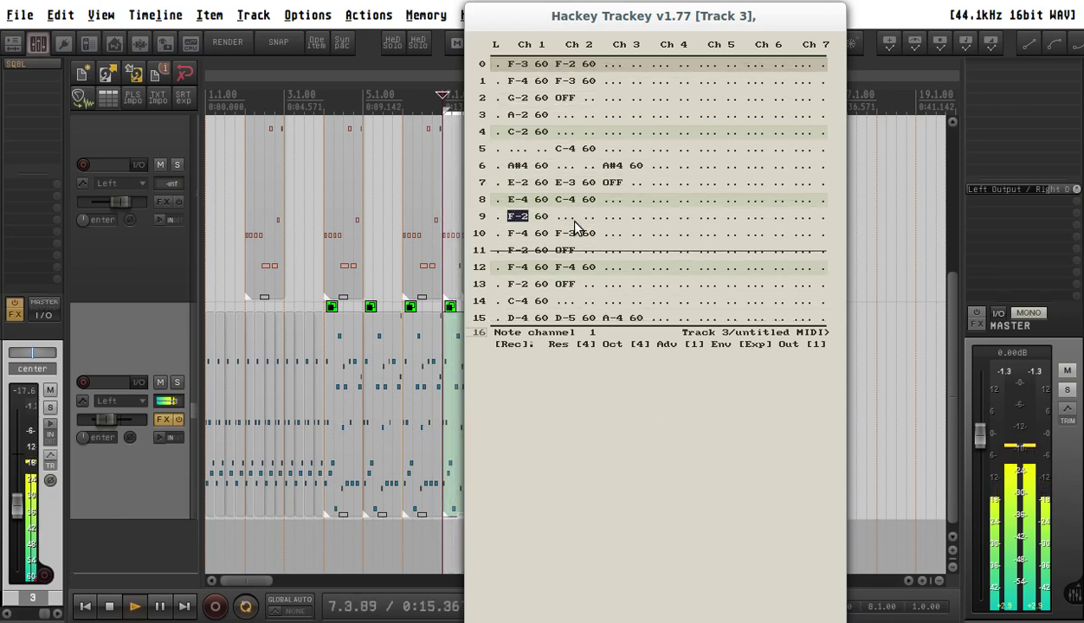
Close the tracker and set the time selection across the lower track's items from bar 1 to bar 8.
key("Escape")
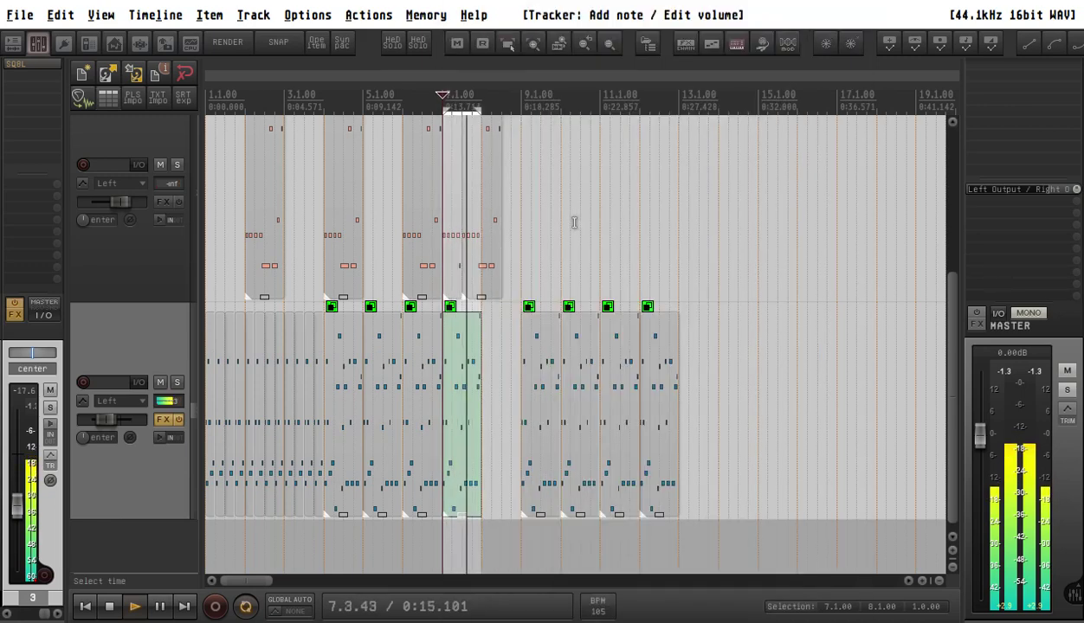
left_click_drag(465, 355, 200, 473)
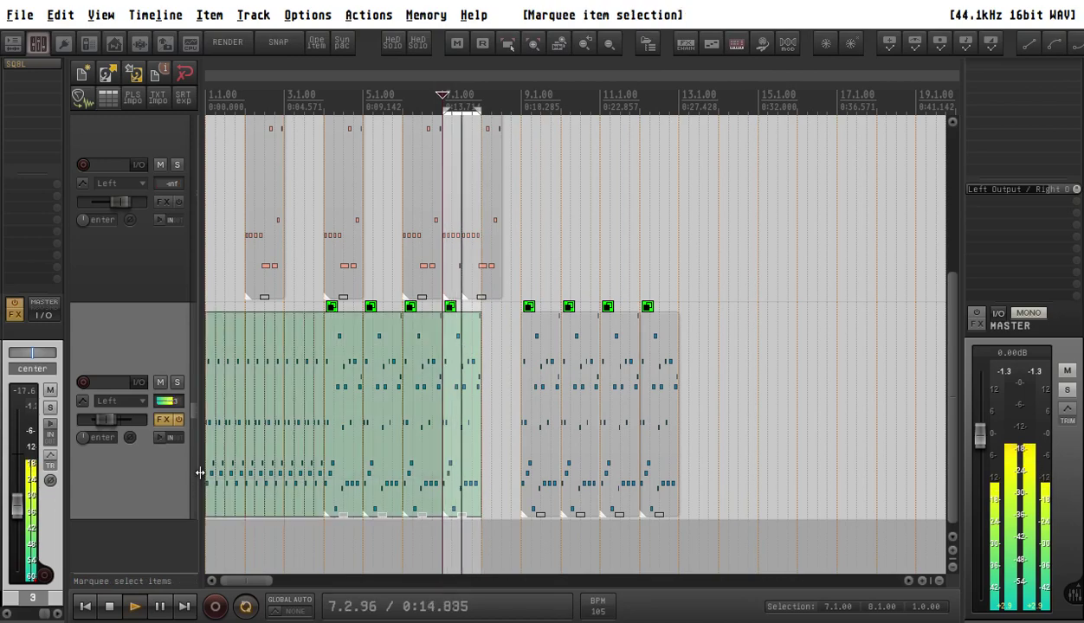
key("z")
key("z")
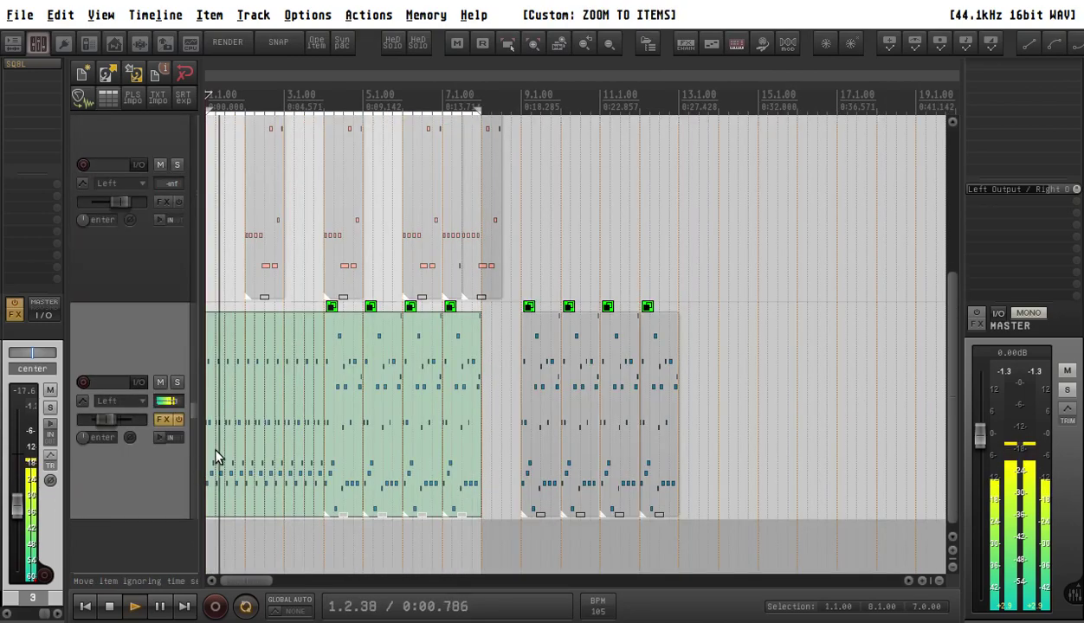
Show Hackey Patterns and open the lower track's bar 7 item in the Hackey Trackey tracker.
key("p")
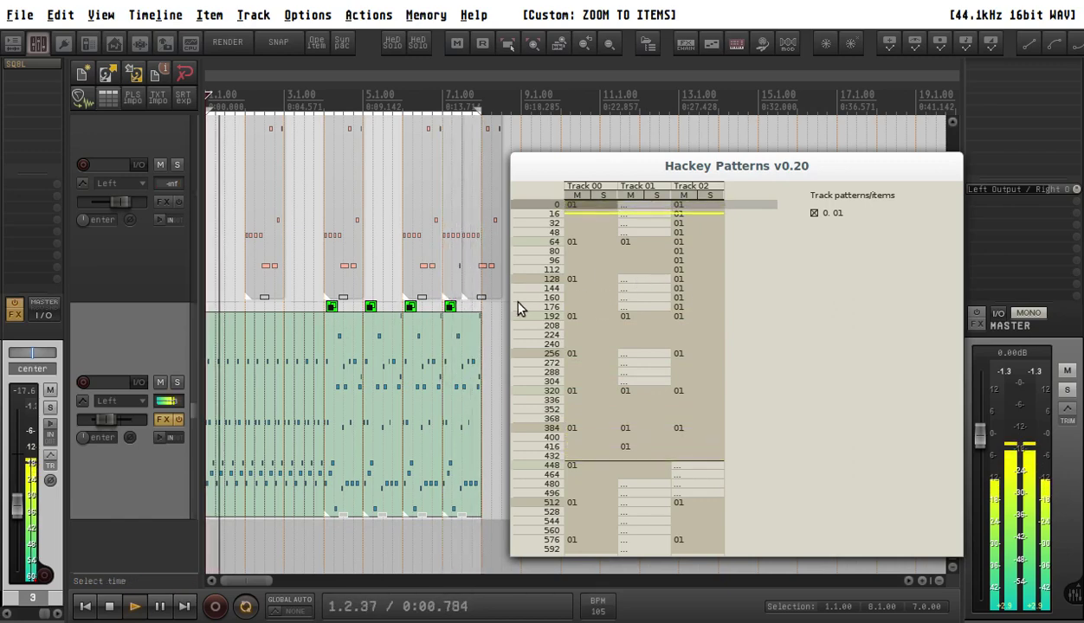
left_click_drag(459, 349, 452, 367)
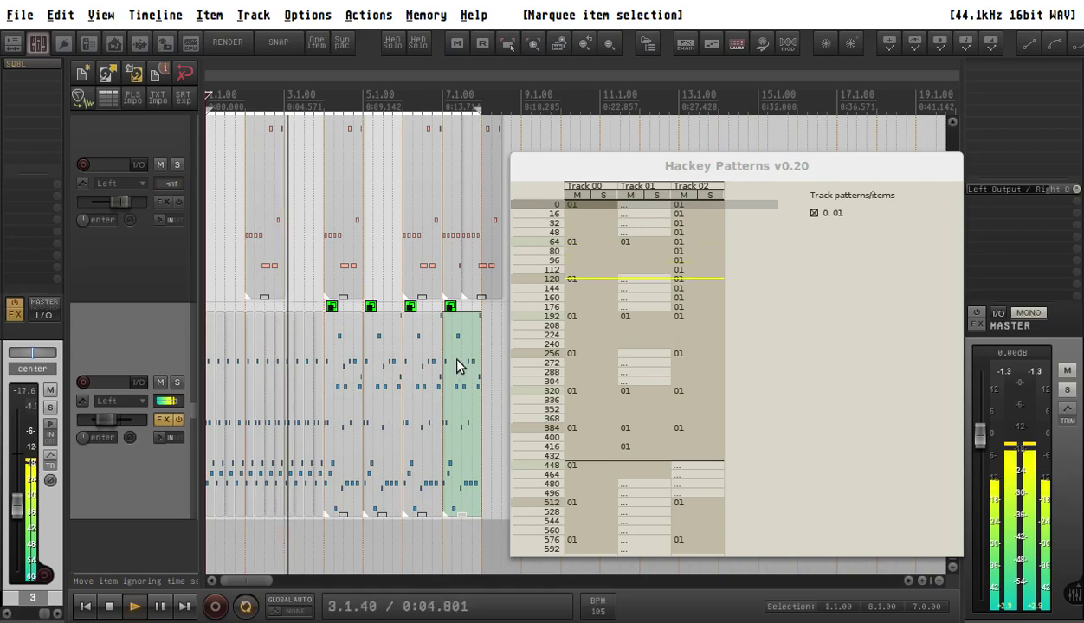
double_click(459, 366)
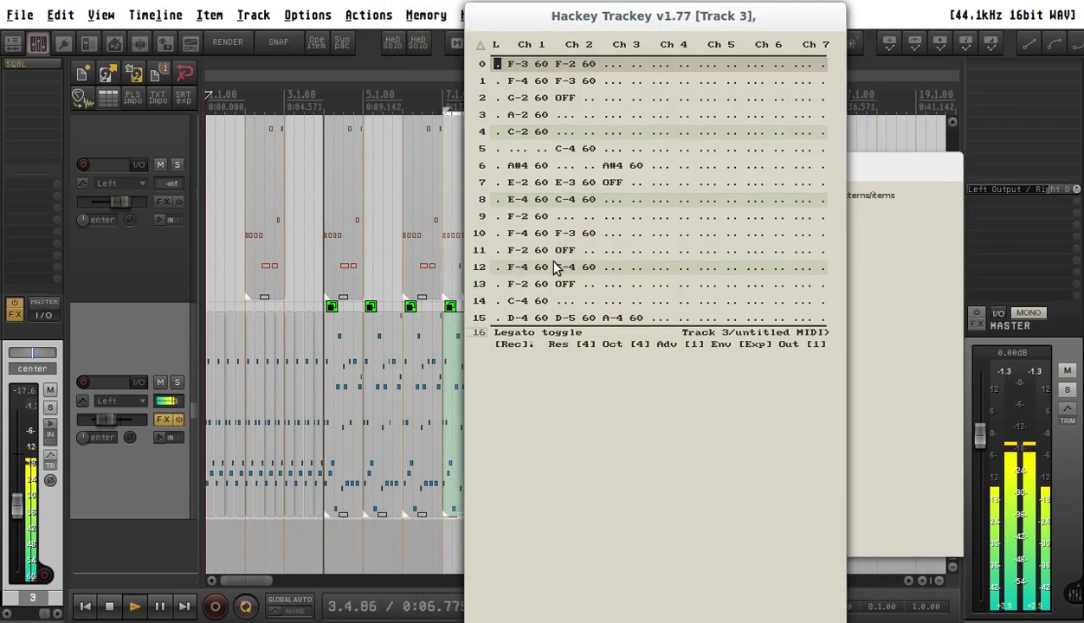
Set channel 1 rows 8 to 13 to E-2, F-3, F-2, F-3, F-2, F-3, and row 15 to D-3, D-3 and A-2 across channels 1 to 3.
key("Right")
key("Right")
key("Right")
key("Right")
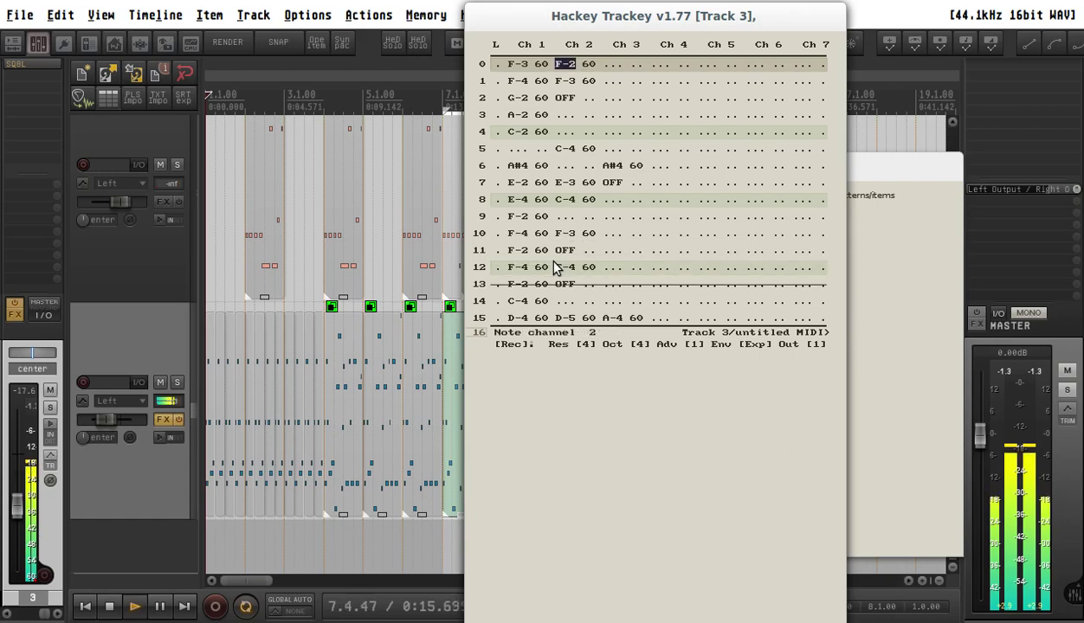
key("Down")
key("Down")
key("Down")
key("Down")
key("Down")
key("Down")
key("Down")
key("Down")
key("Down")
key("Down")
key("Down")
key("Down")
key("Down")
key("Down")
key("Down")
key("Right")
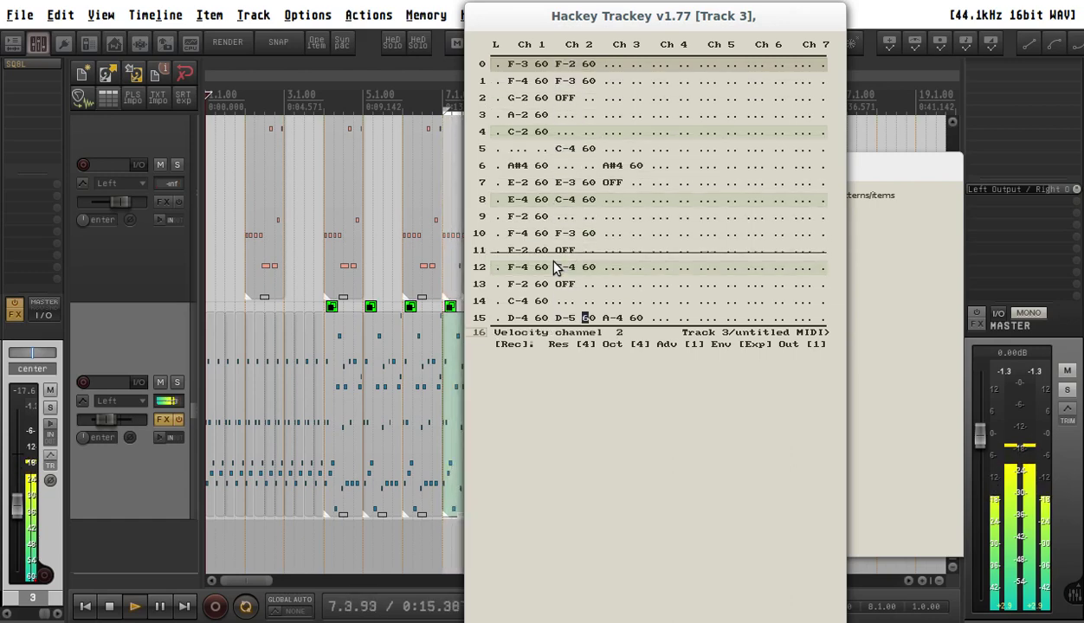
key("Right")
key("Right")
key("Left")
key("Left")
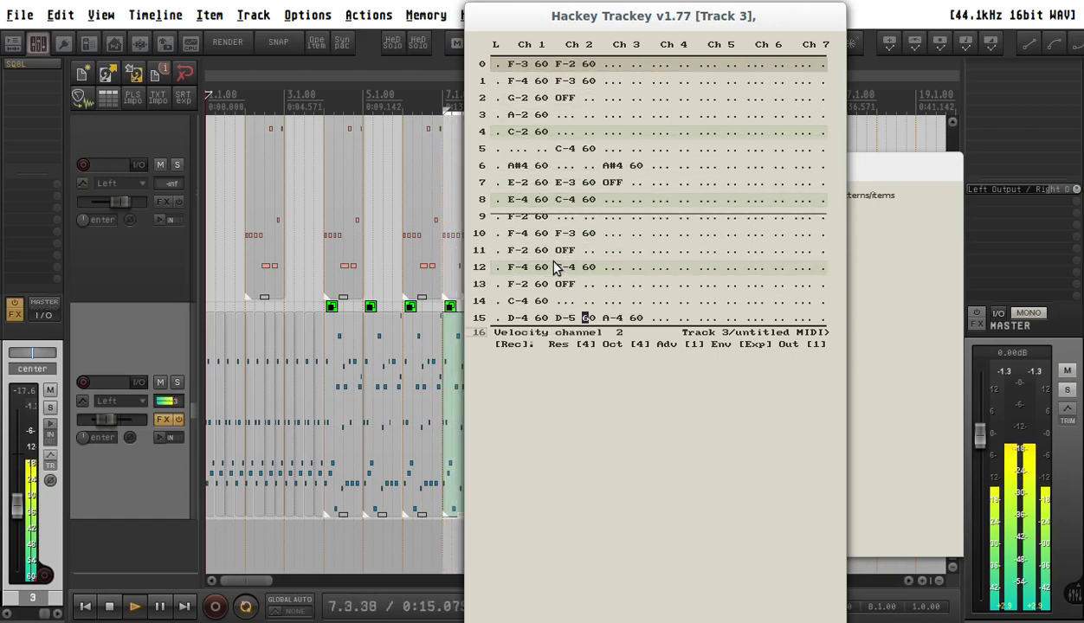
key("Left")
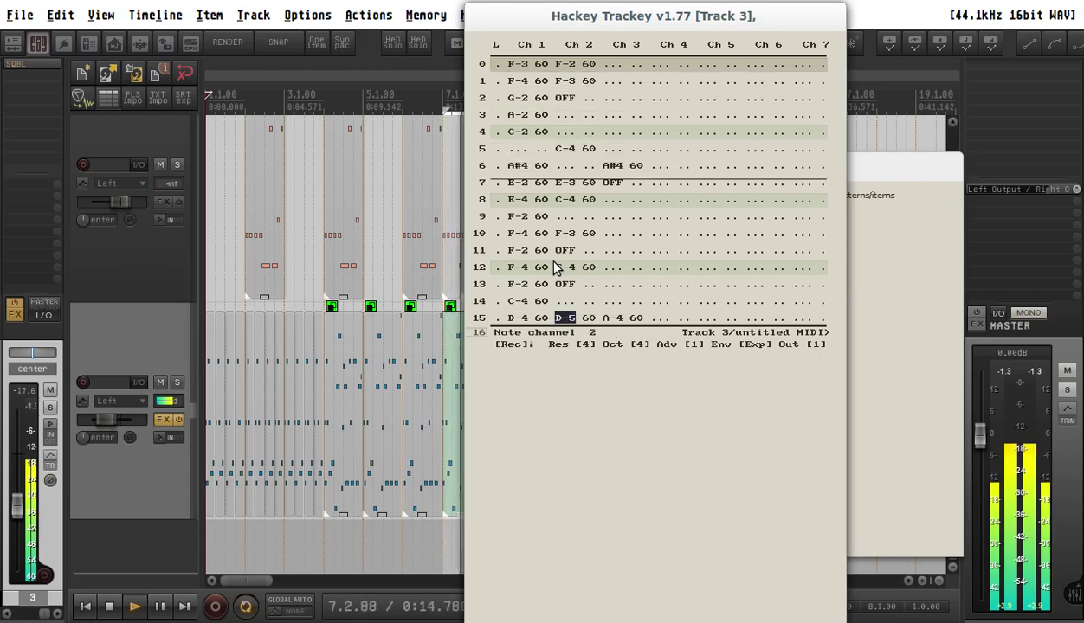
key("x")
key("Right")
key("Right")
key("Right")
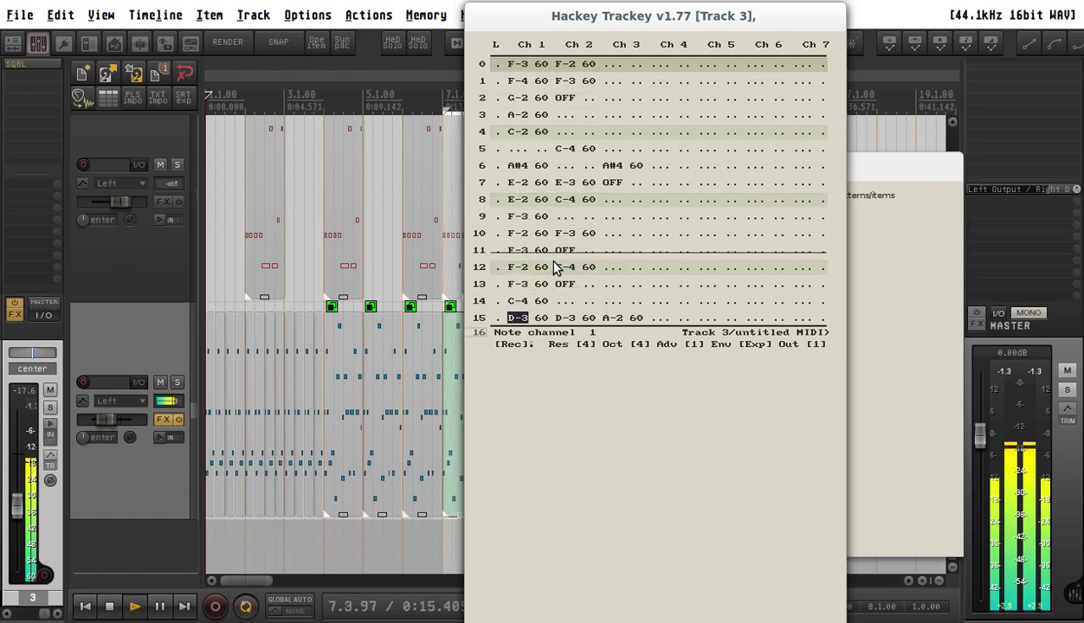
Set the channel 1 note in row 1 to F-3.
key("Up")
key("Up")
key("Up")
key("Up")
key("Up")
key("Up")
key("Up")
key("Up")
key("Up")
key("Up")
key("Up")
key("Up")
key("Up")
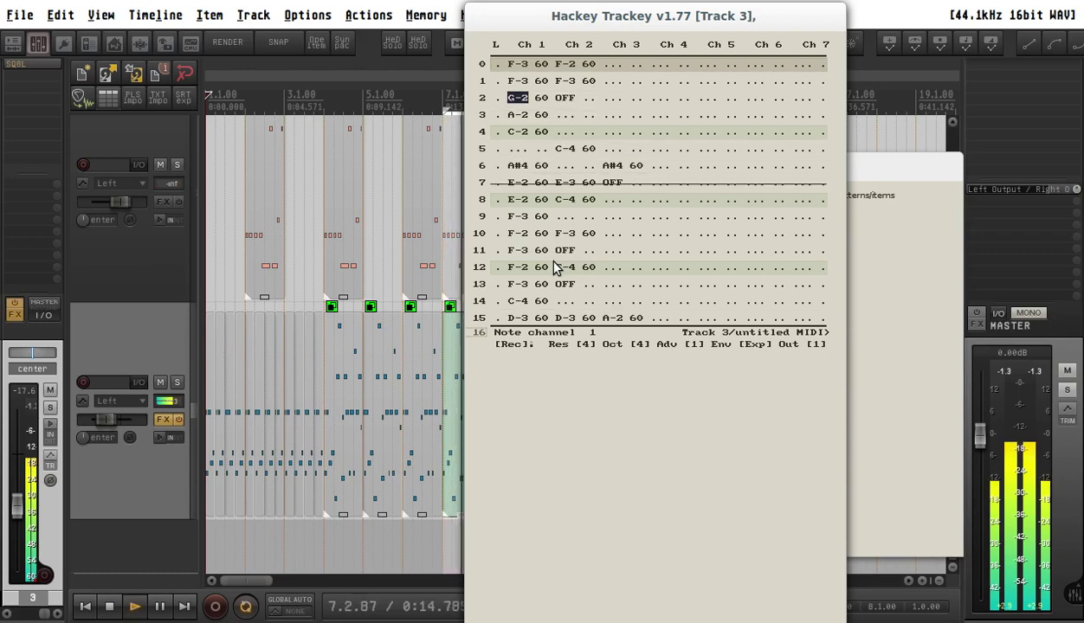
Leave the tracker, select all the lower track's items through bar 7 and fit the time selection to them.
key("Escape")
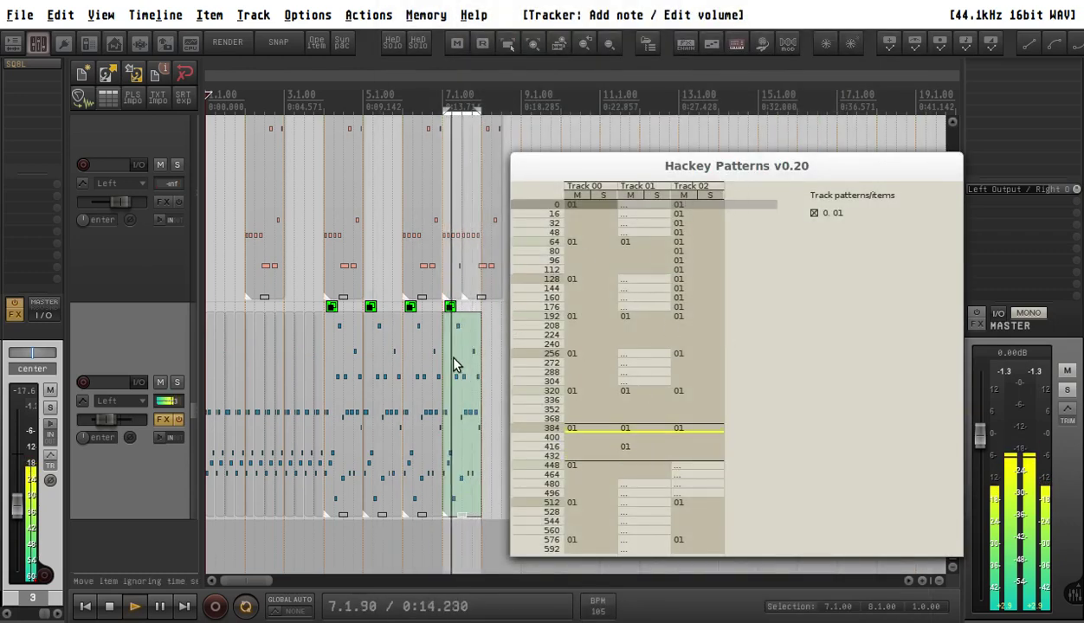
left_click_drag(454, 359, 223, 450)
key("z")
key("z")
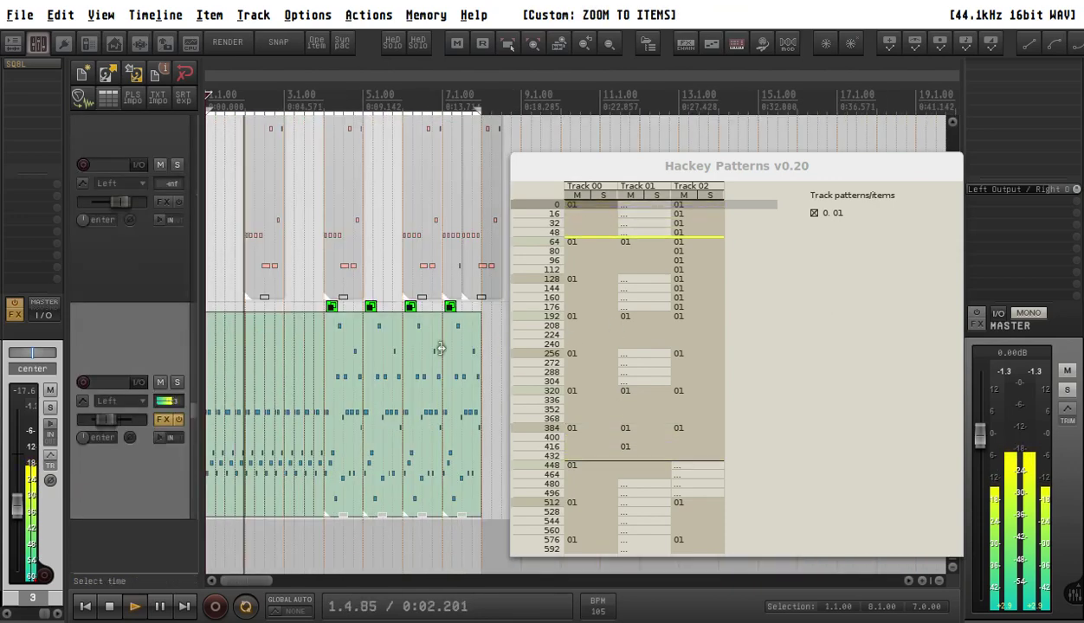
Open the first Track 02 pattern in the tracker and set channel 1 rows 1 to 3 to F-4, G-3 and A-3.
double_click(699, 206)
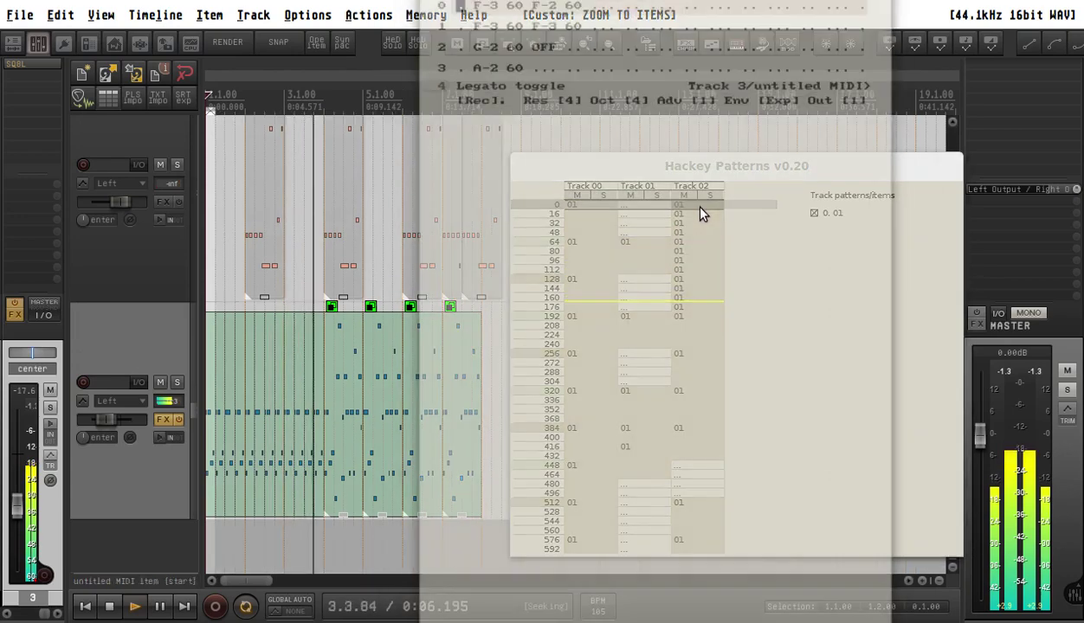
key("Right")
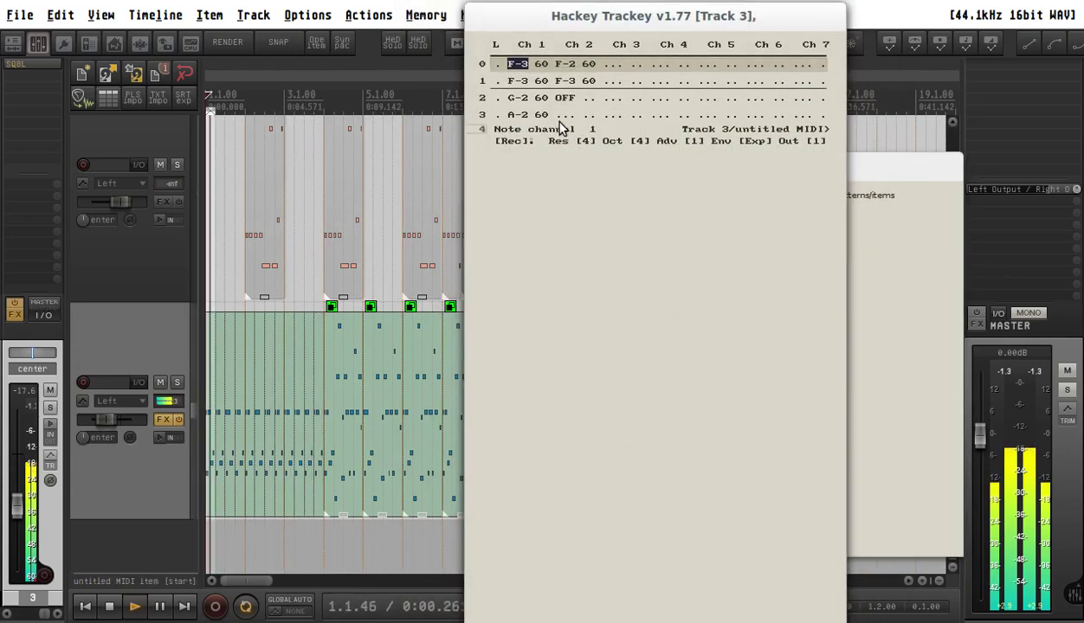
key("Down")
key("v")
key("b")
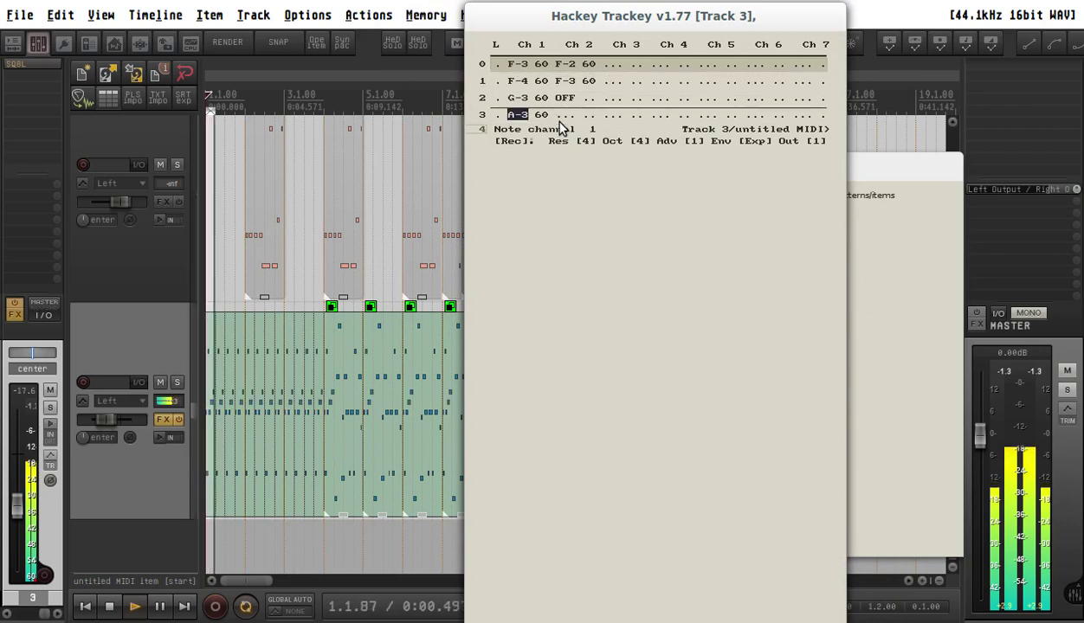
Try the channel 1 note in row 3 at A-4 and A-2, set it to A-3, and close the tracker.
key("n")
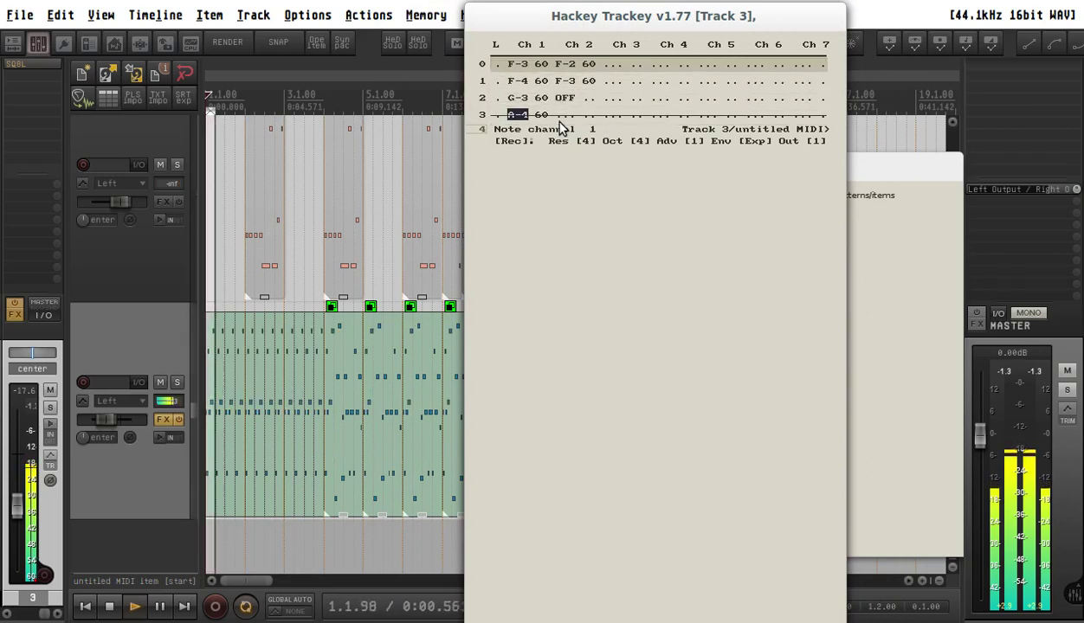
key("2")
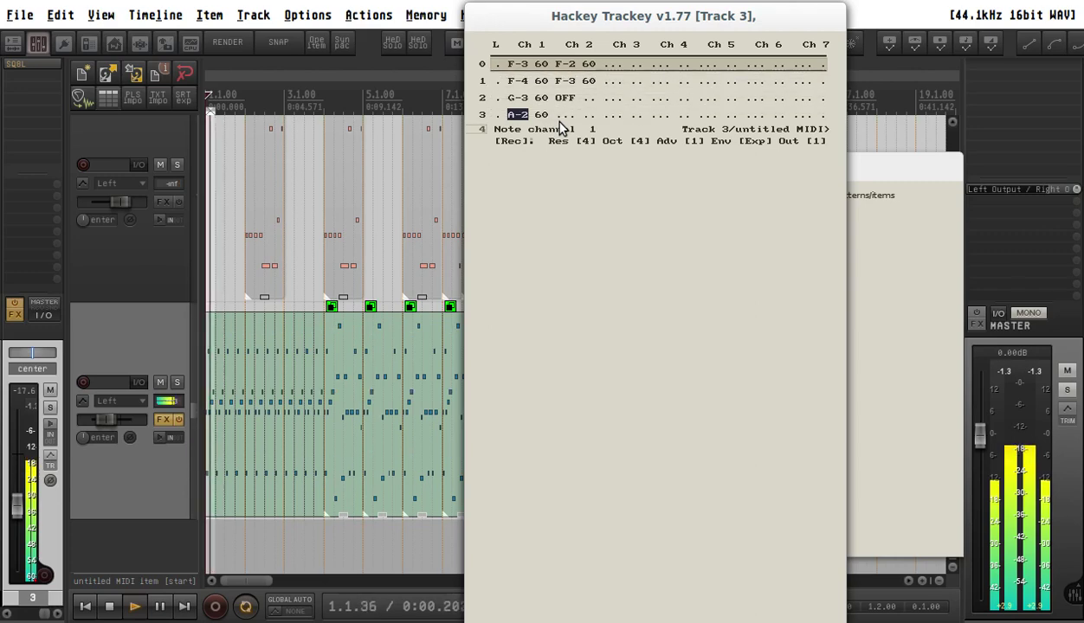
key("Up")
key("Up")
key("Up")
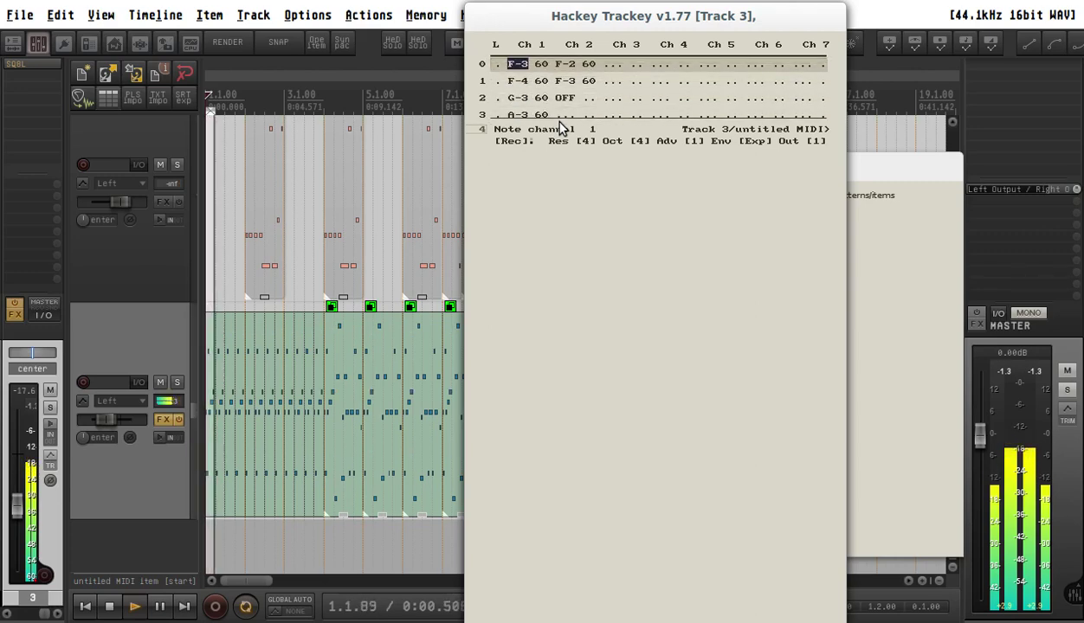
key("Down")
key("Down")
key("Down")
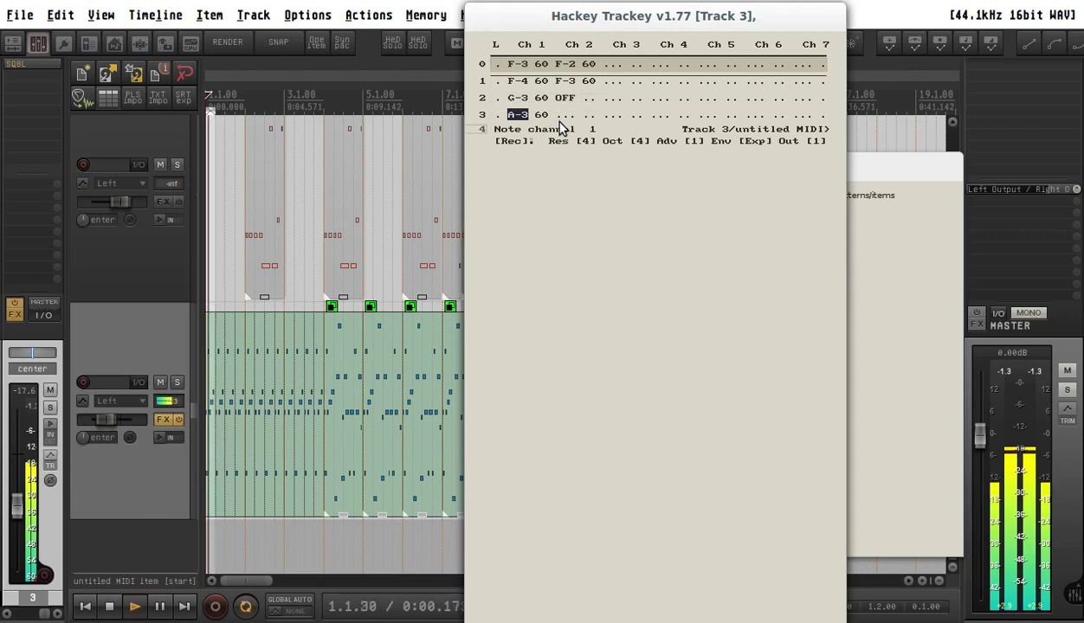
key("Escape")
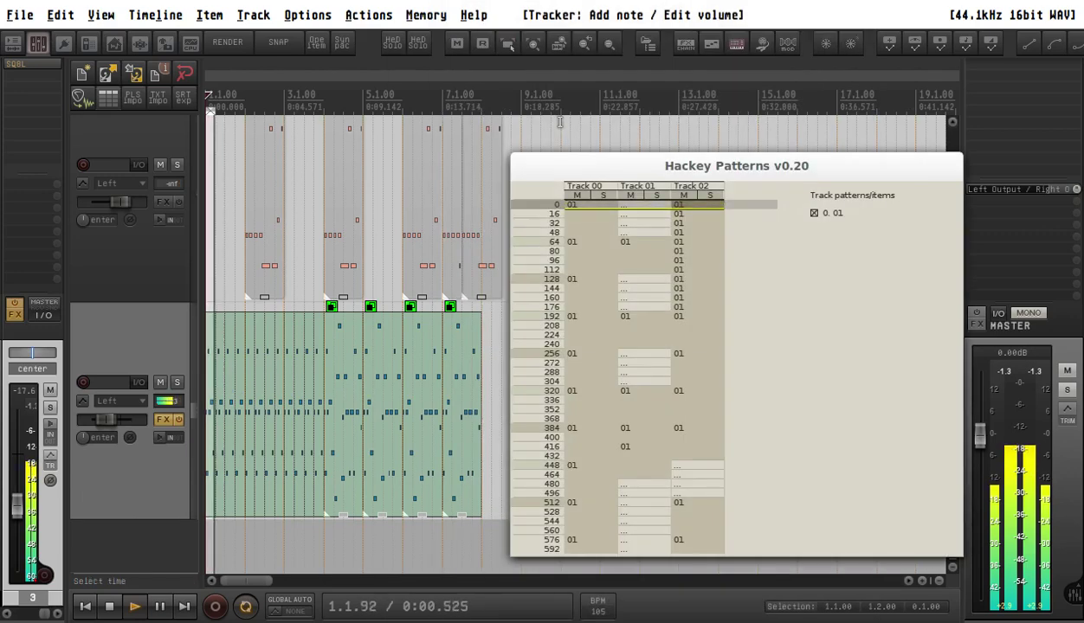
Reselect the lower track's items from bar 1 to bar 8 and fit both the time selection and the arrangement to them.
left_click_drag(356, 398, 174, 416)
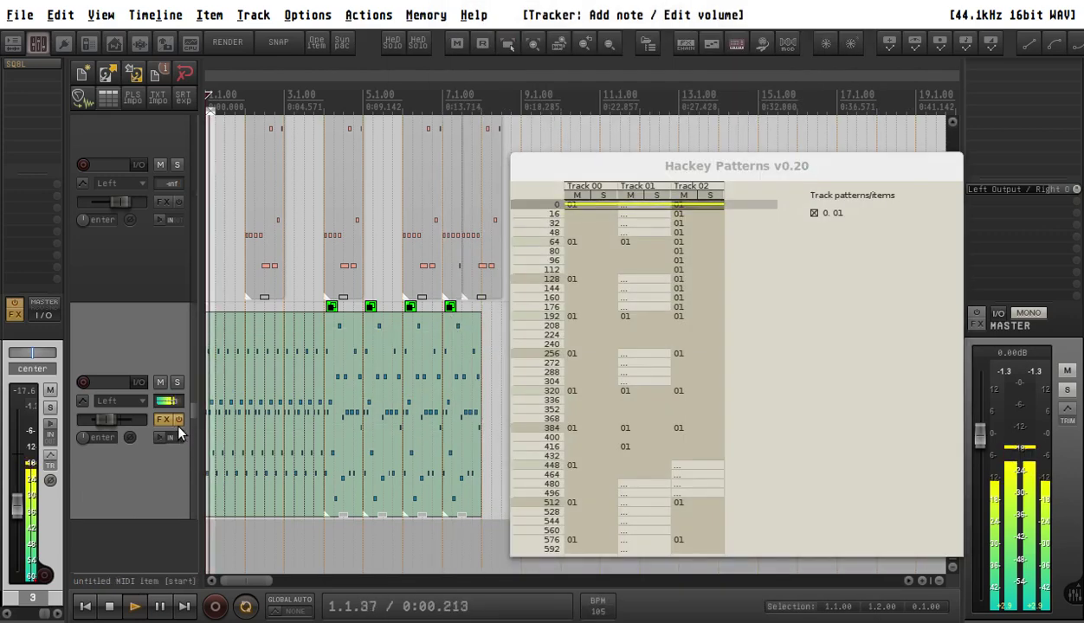
key("z")
key("z")
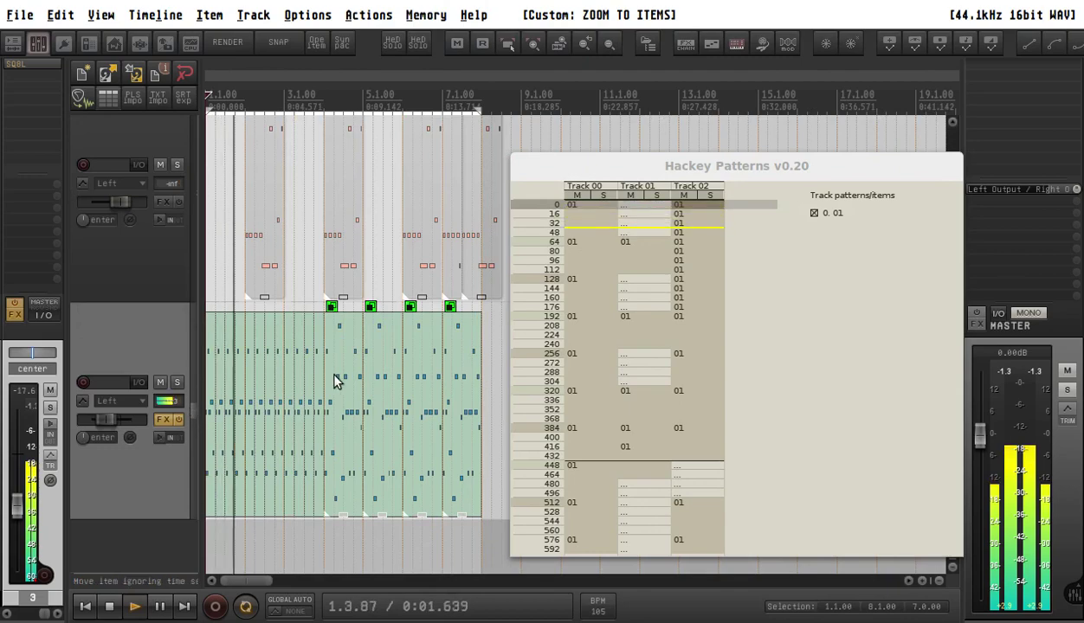
scroll(386, 401, "down", 3)
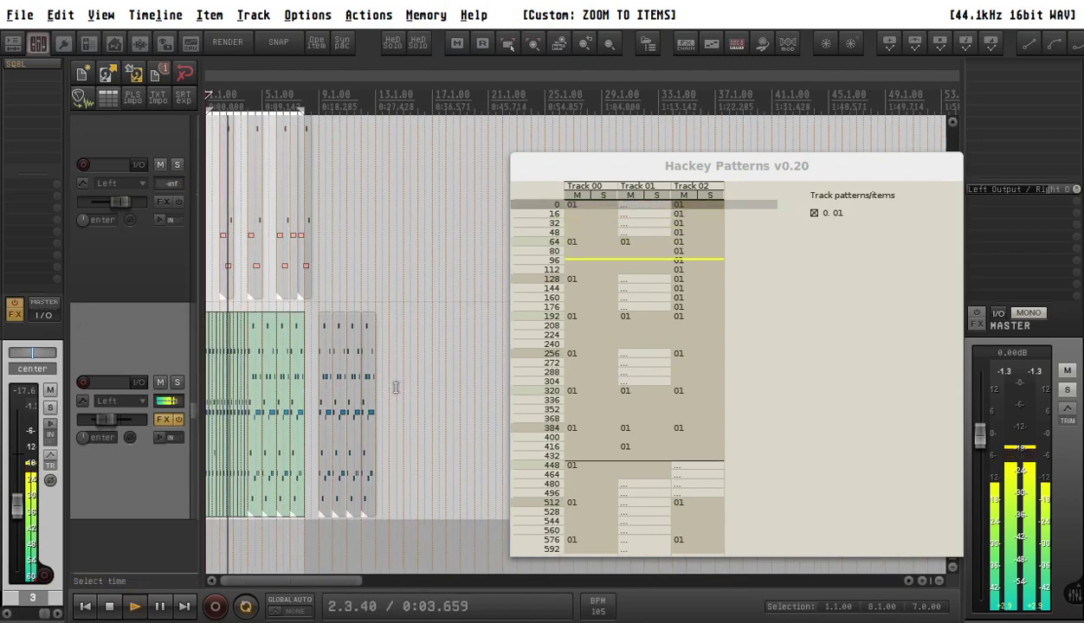
key("z")
key("z")
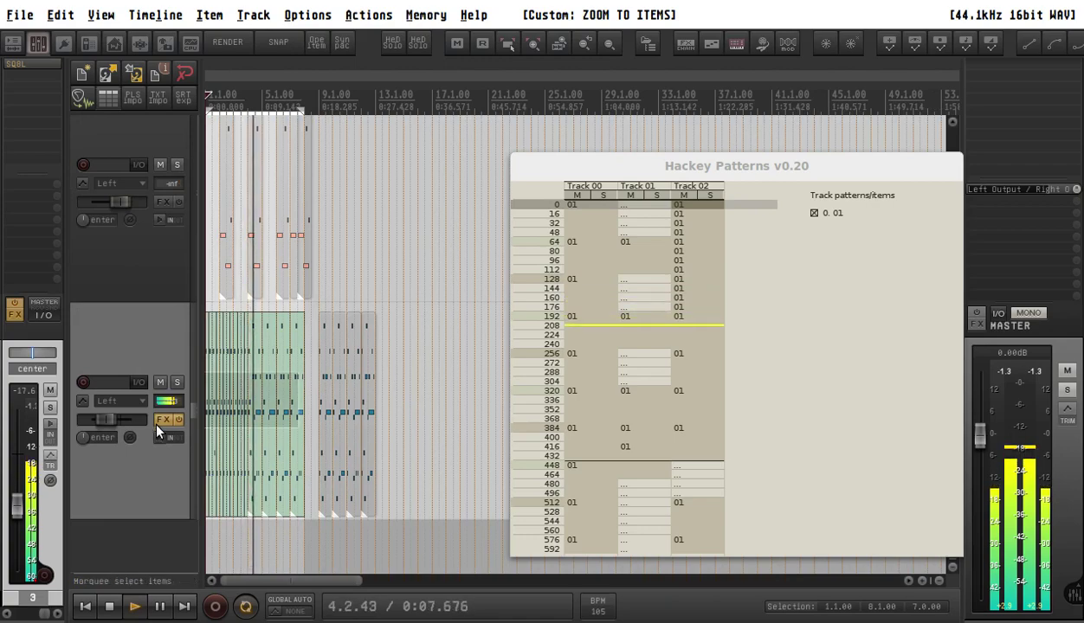
key("z")
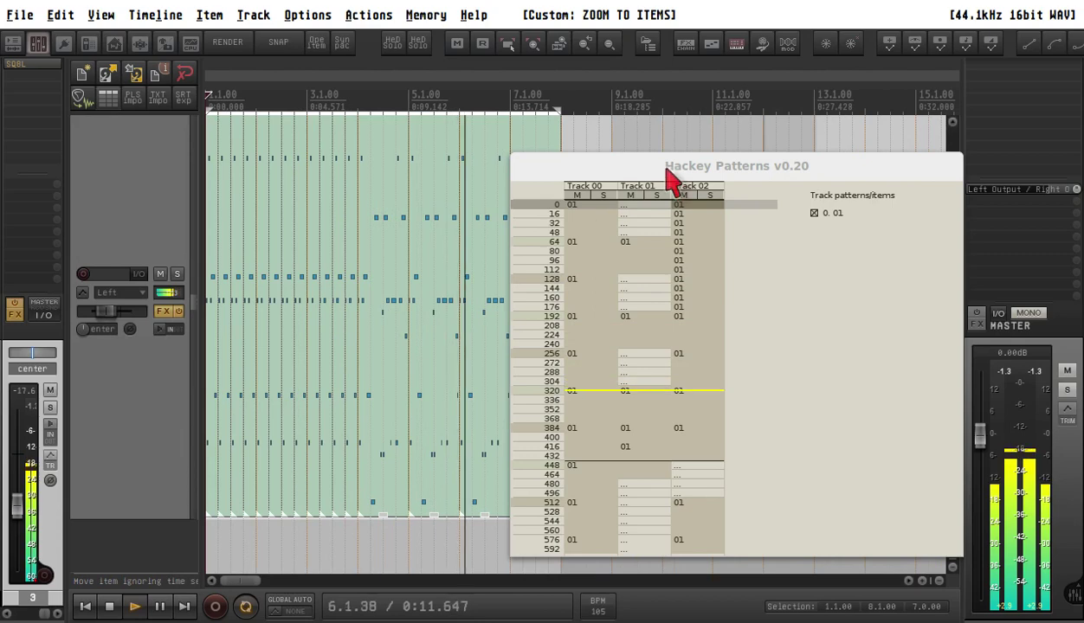
Move the Hackey Patterns window slightly higher over the arrangement and stop playback.
scroll(442, 237, "down", 2)
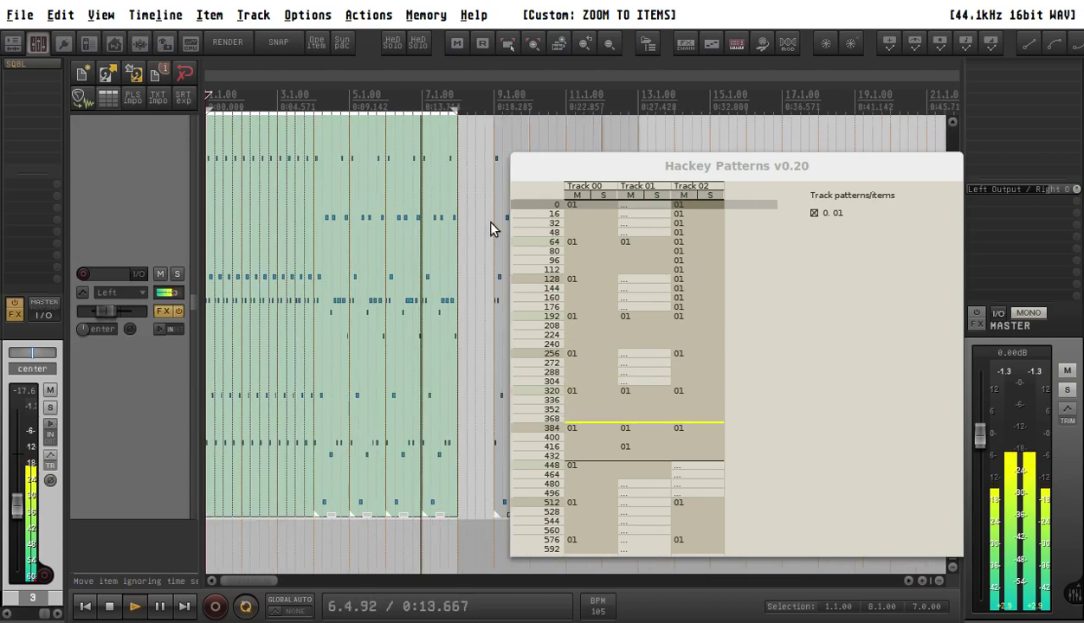
left_click_drag(755, 161, 755, 140)
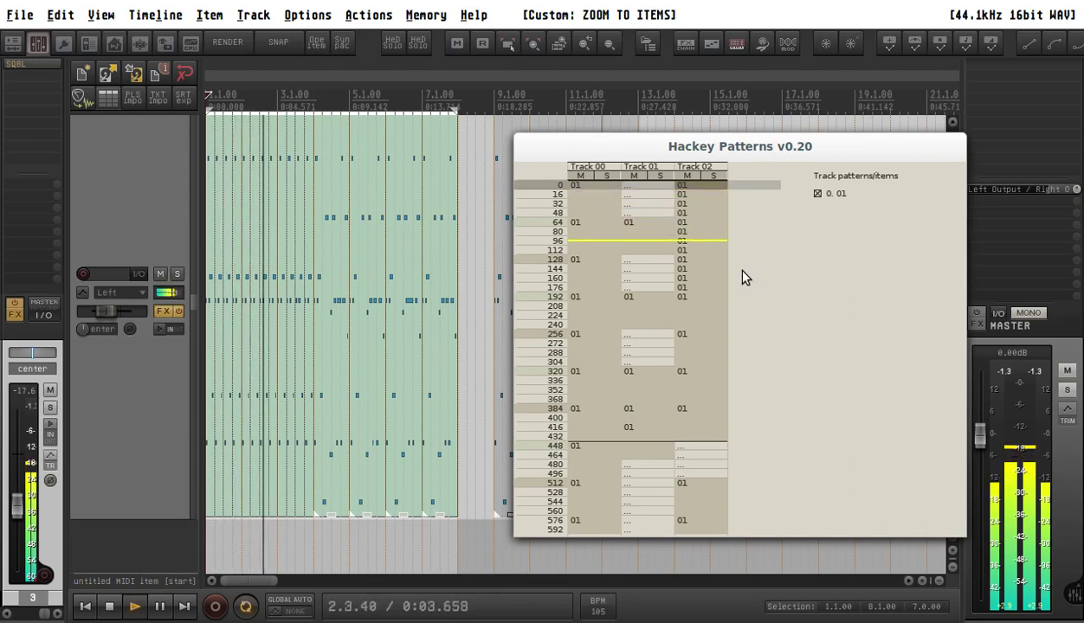
key("space")
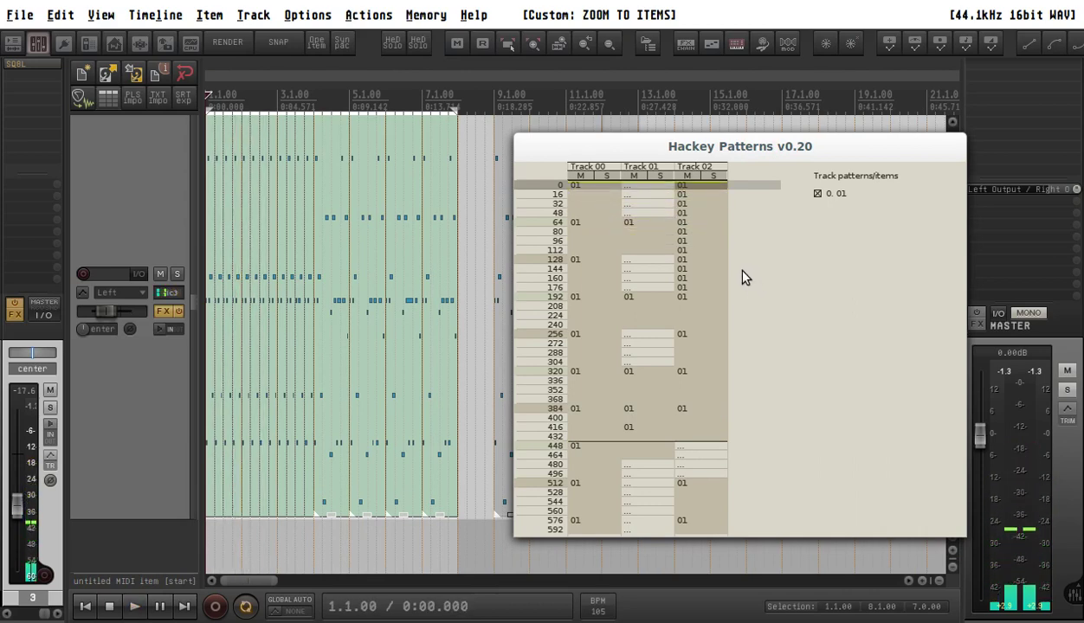